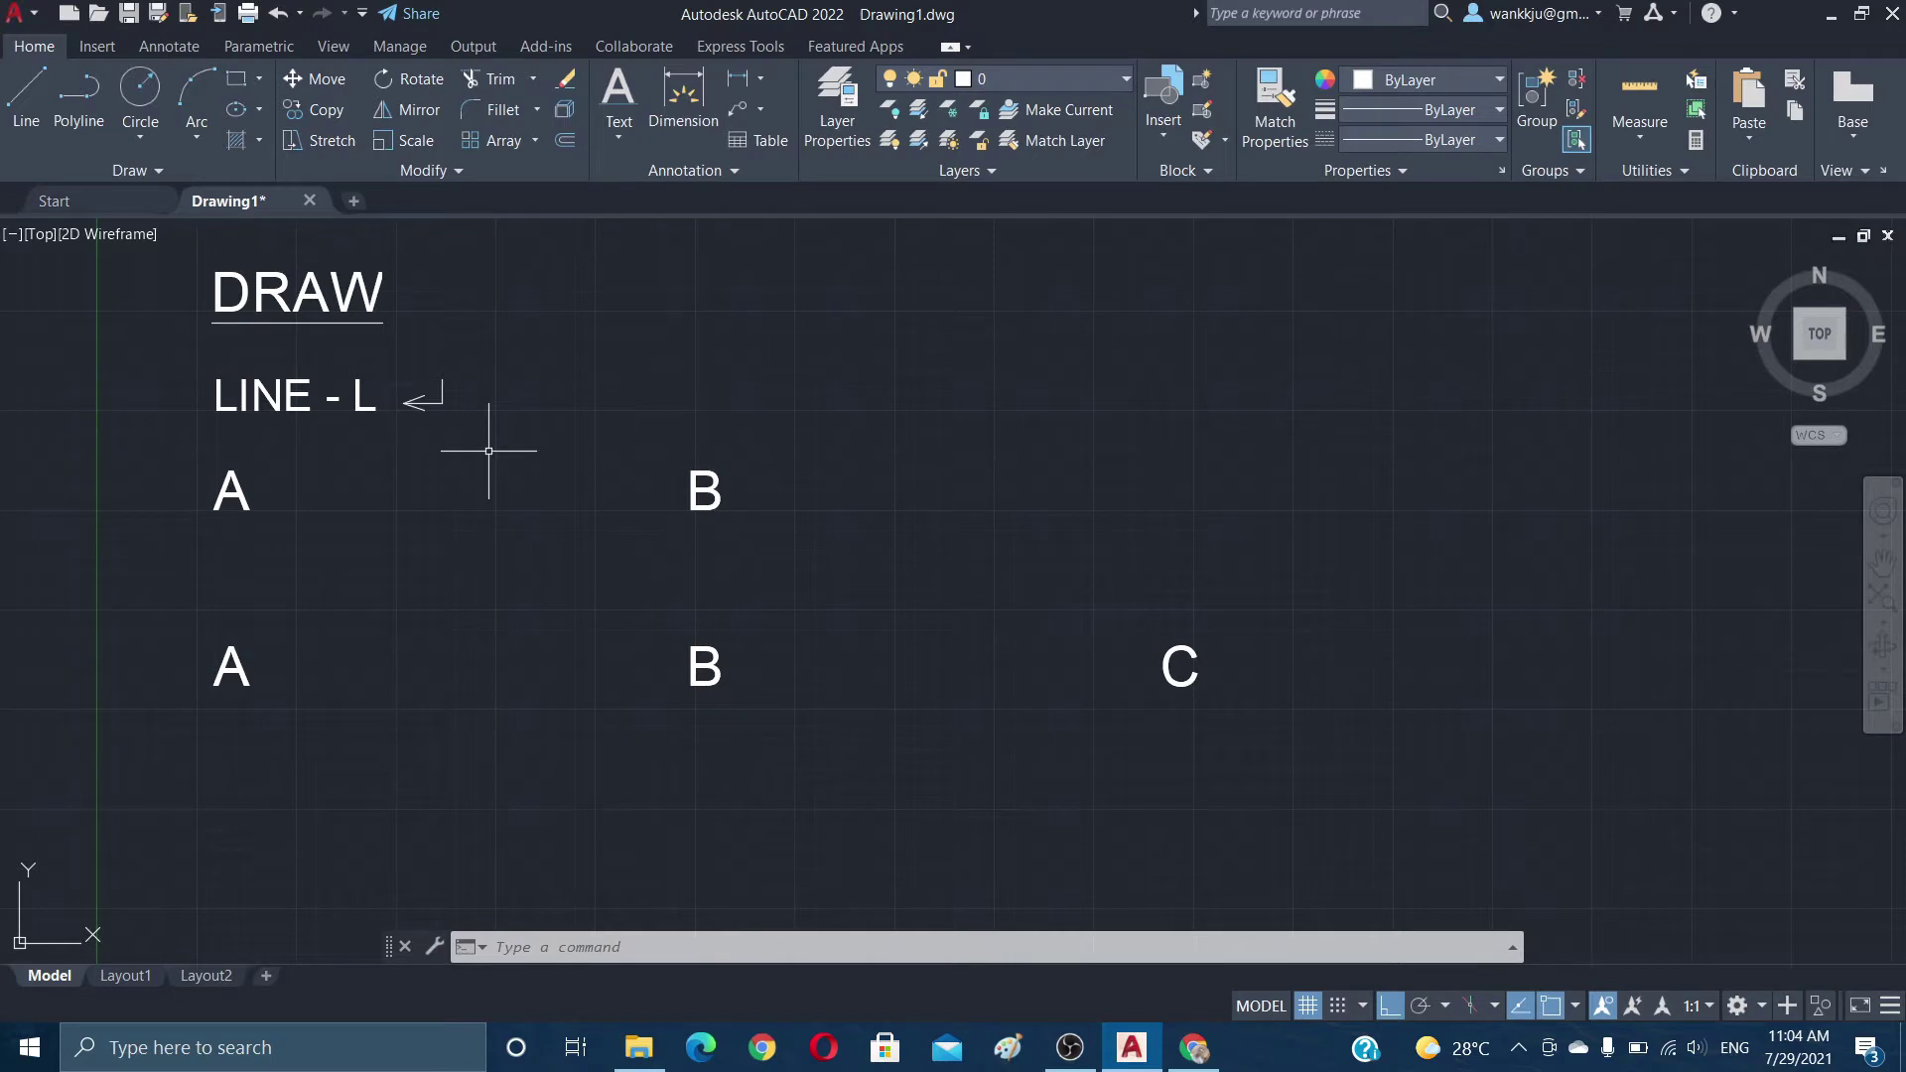
Step: Draw a horizontal line beneath the upper row of letters, from below A to below B
text(L)
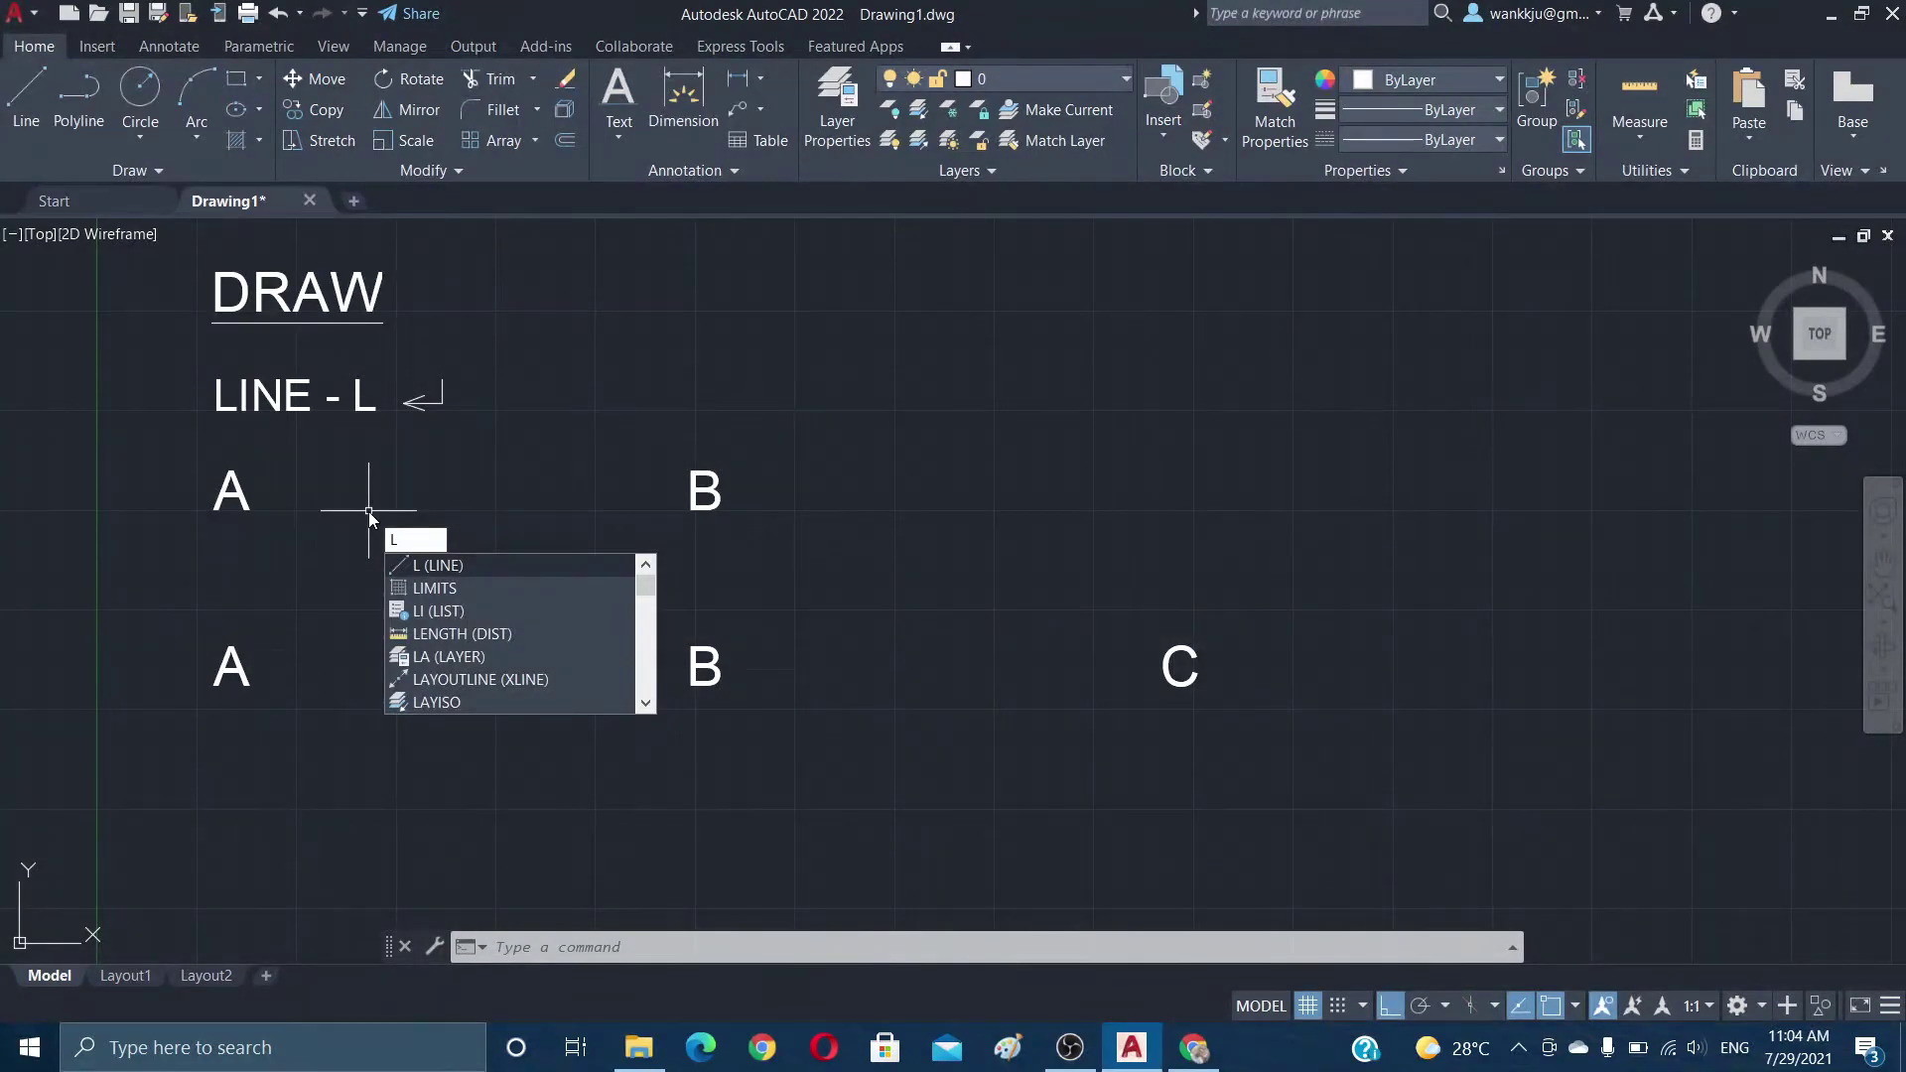
key(Return)
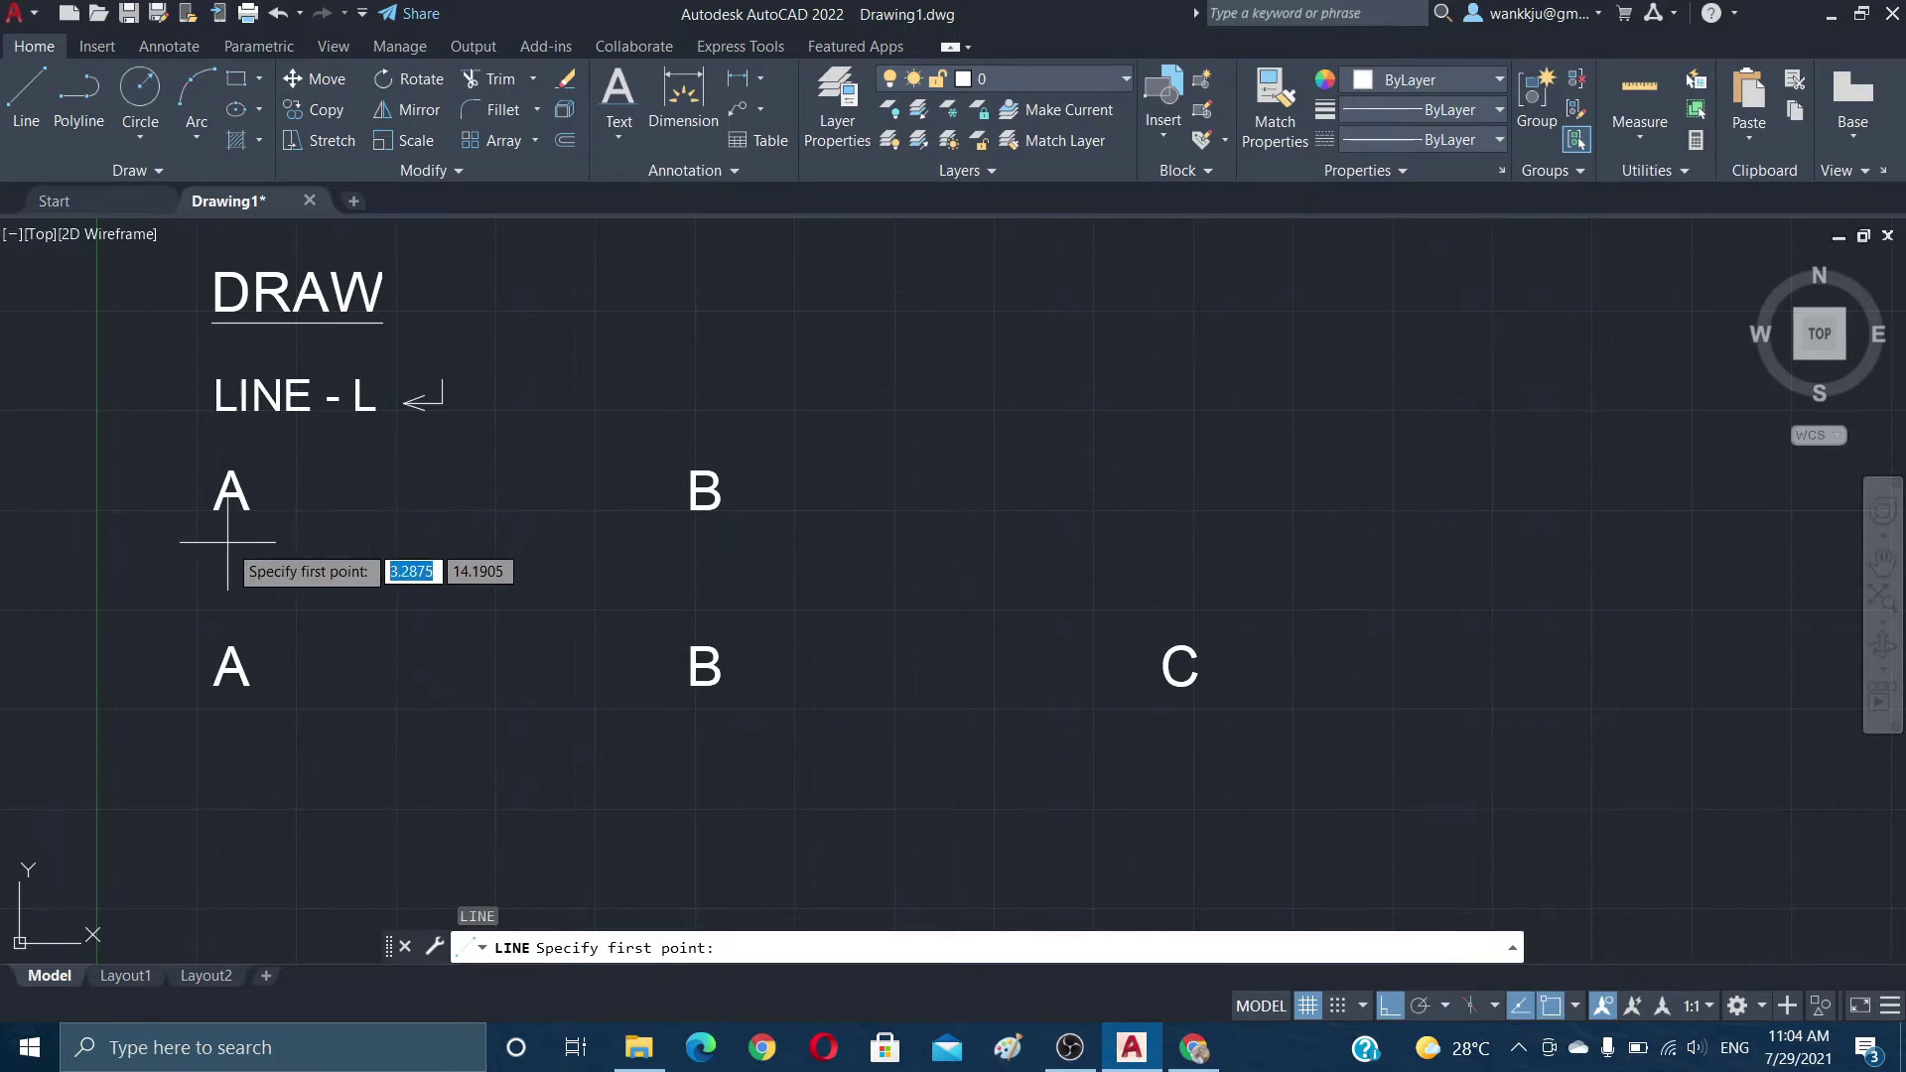
click(261, 552)
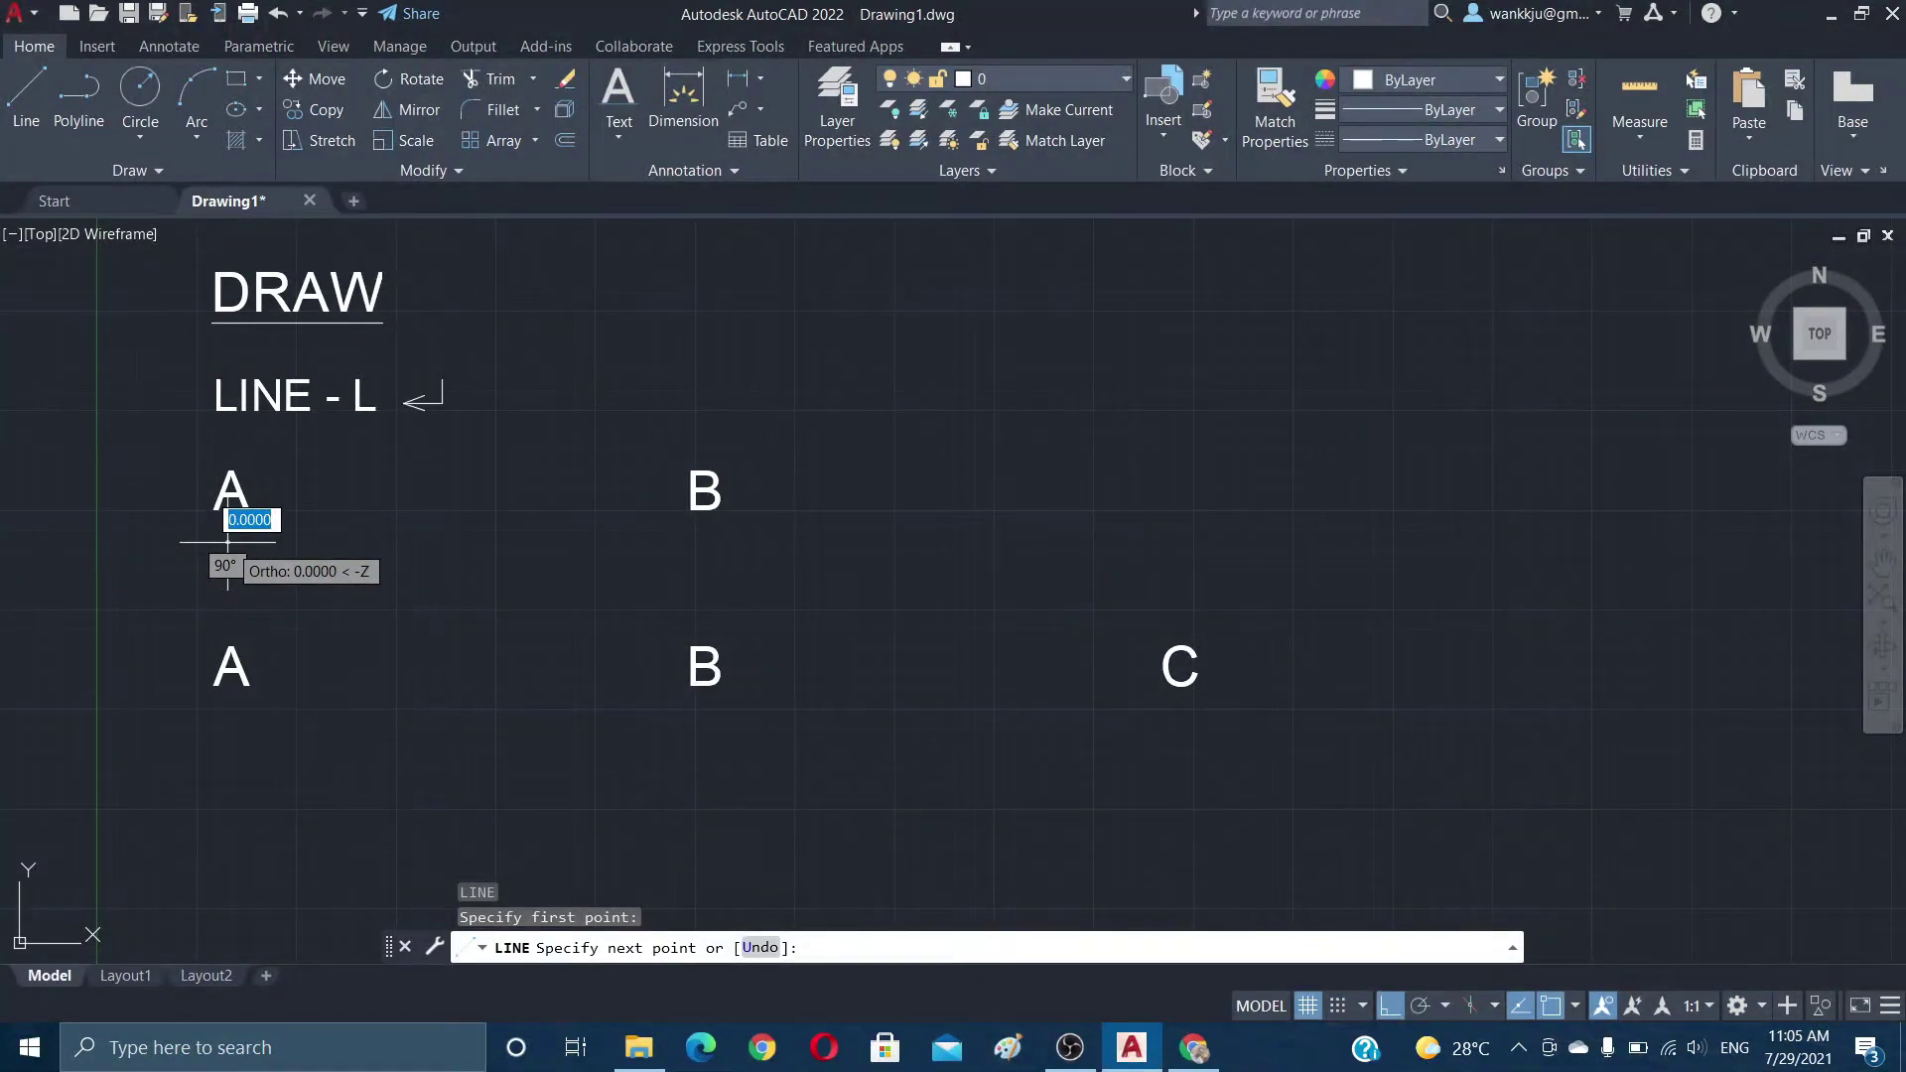
click(702, 543)
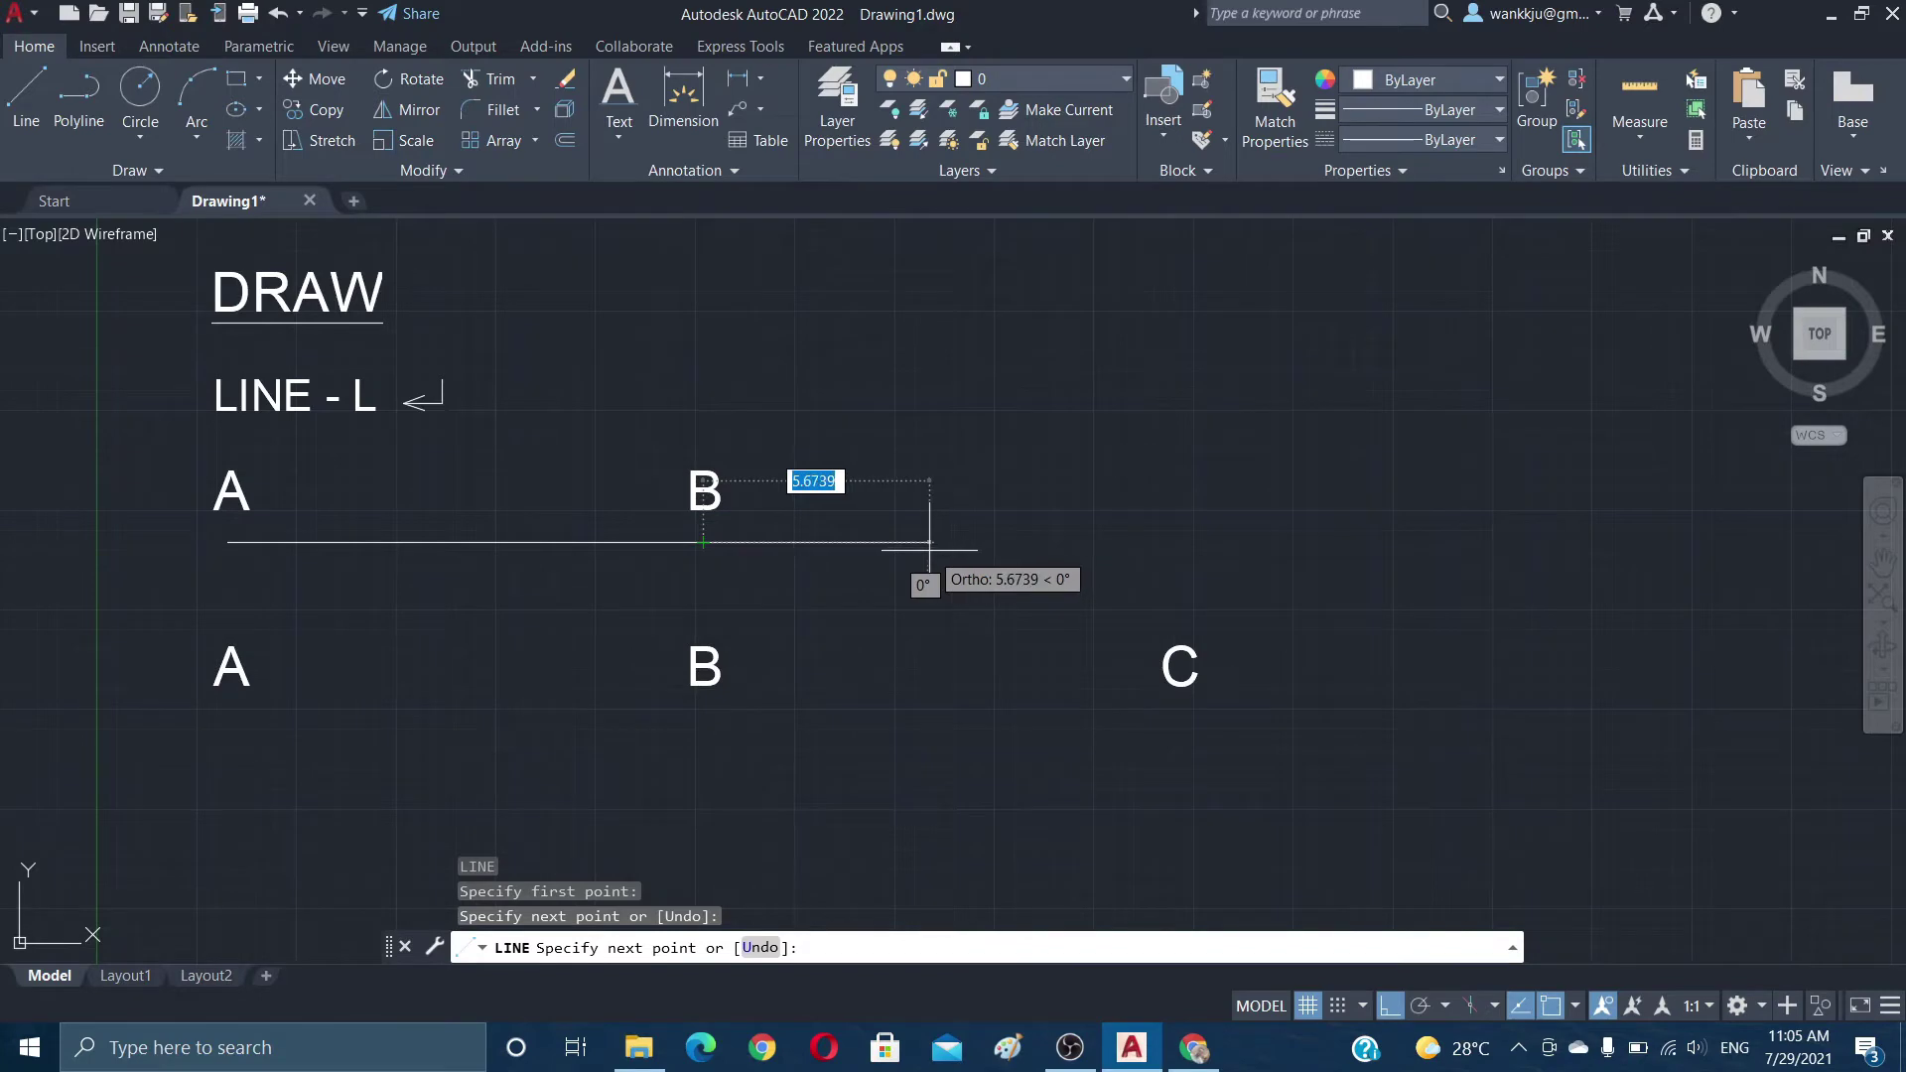
key(Escape)
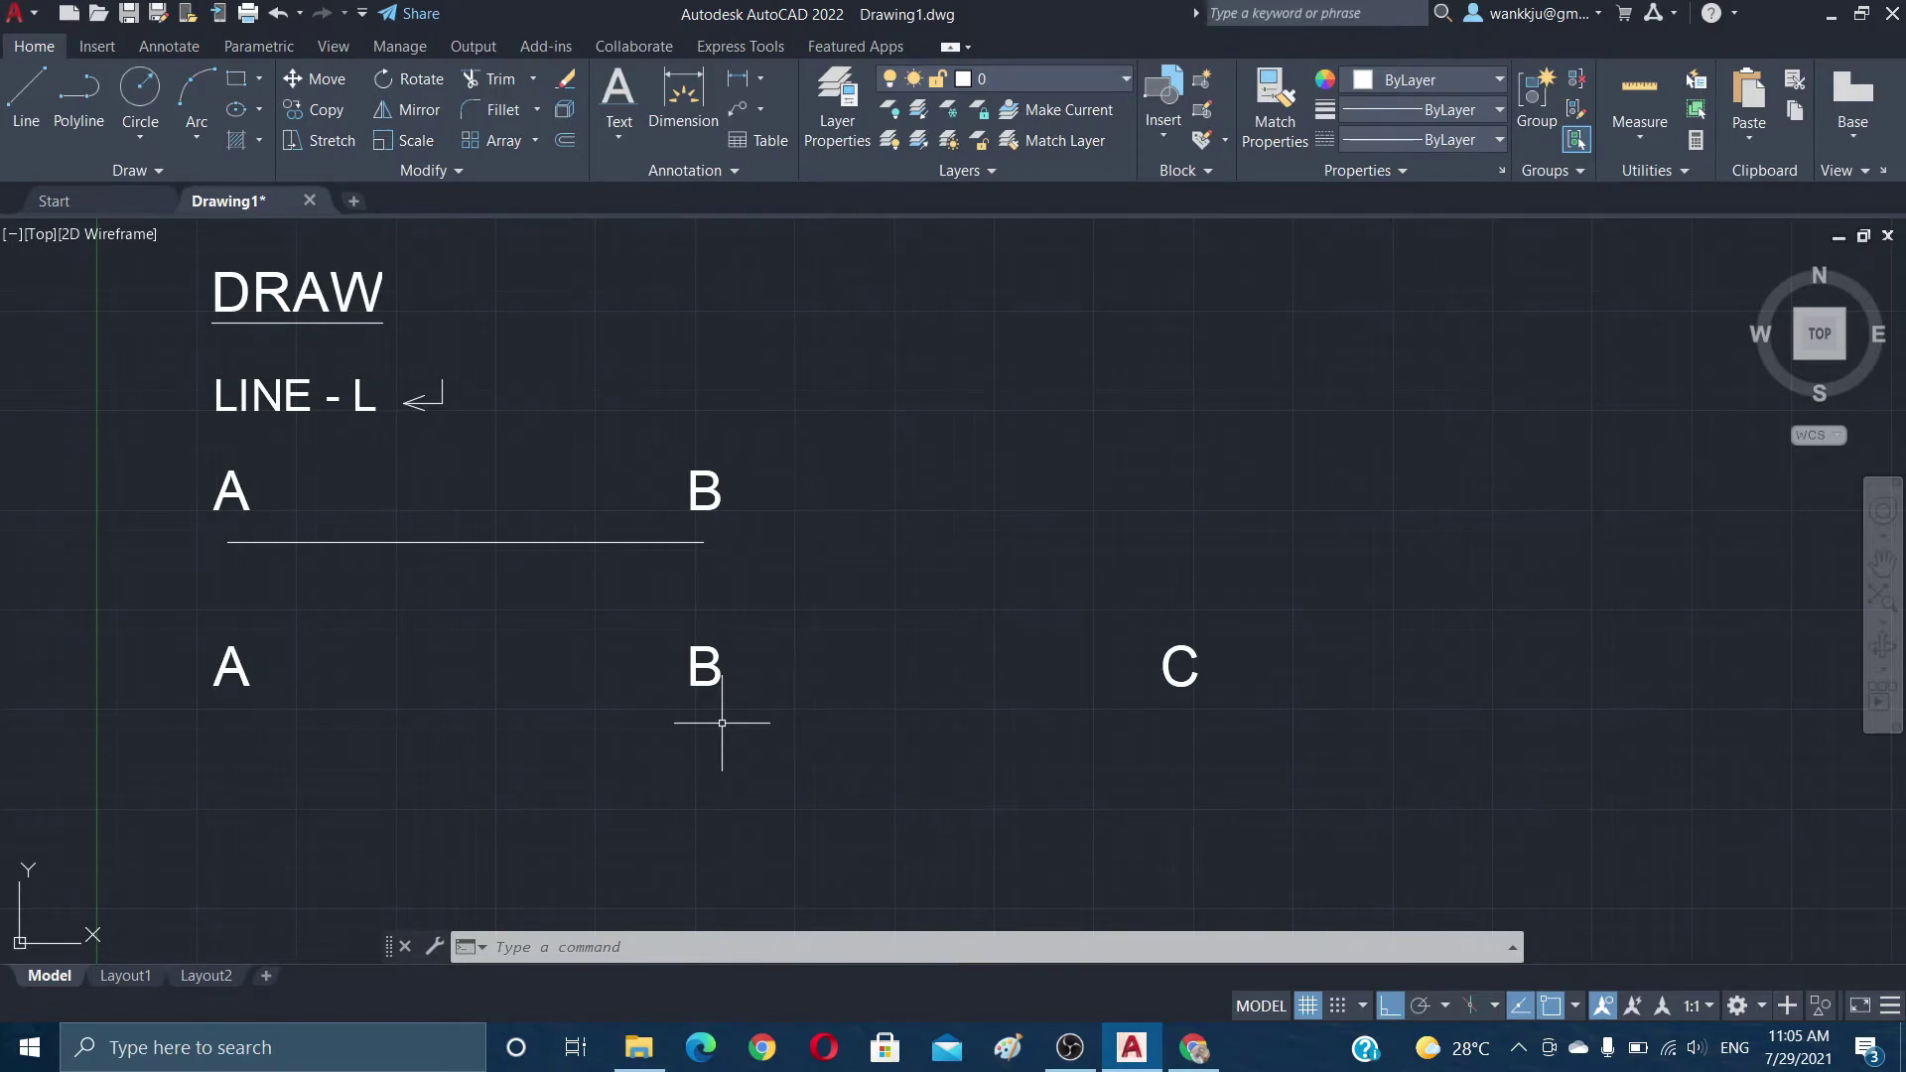
Step: Draw a two-segment horizontal line beneath the lower row of letters, running from A through B to C
text(l)
key(Return)
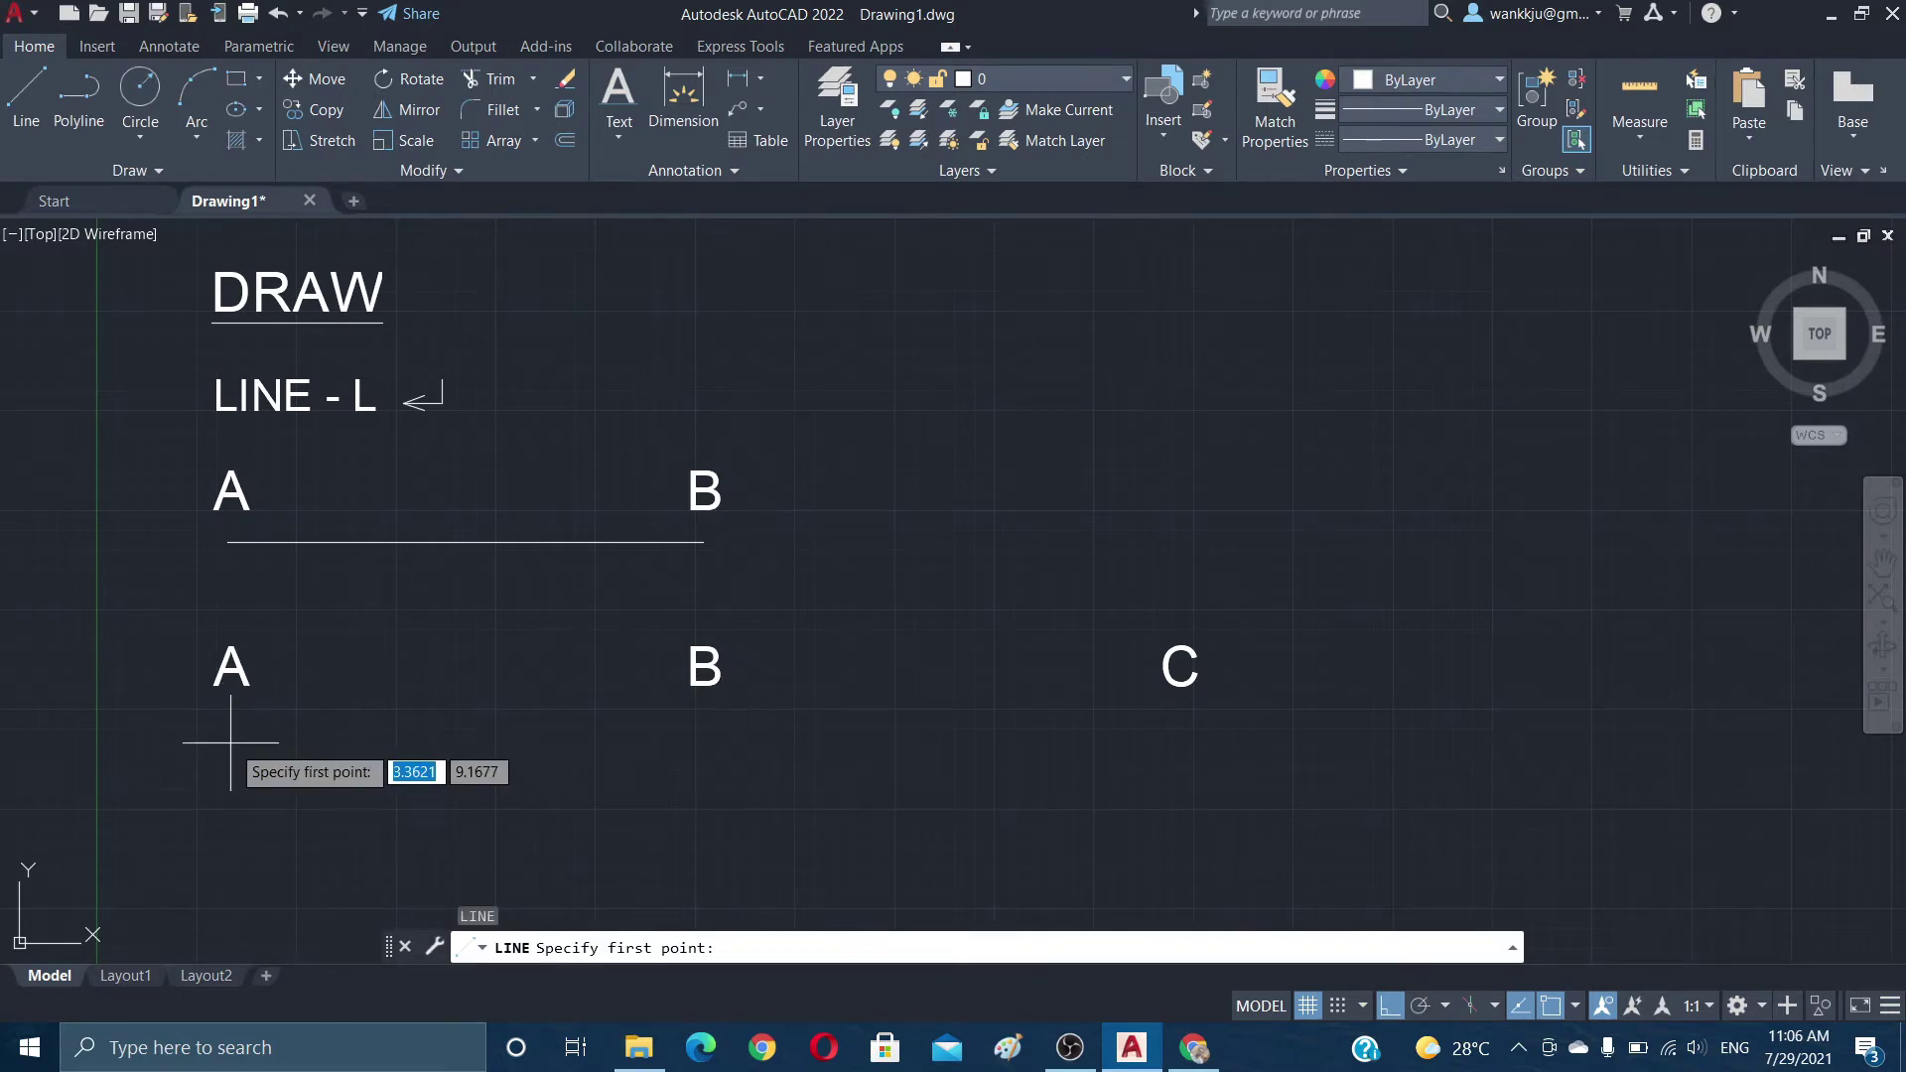
click(230, 743)
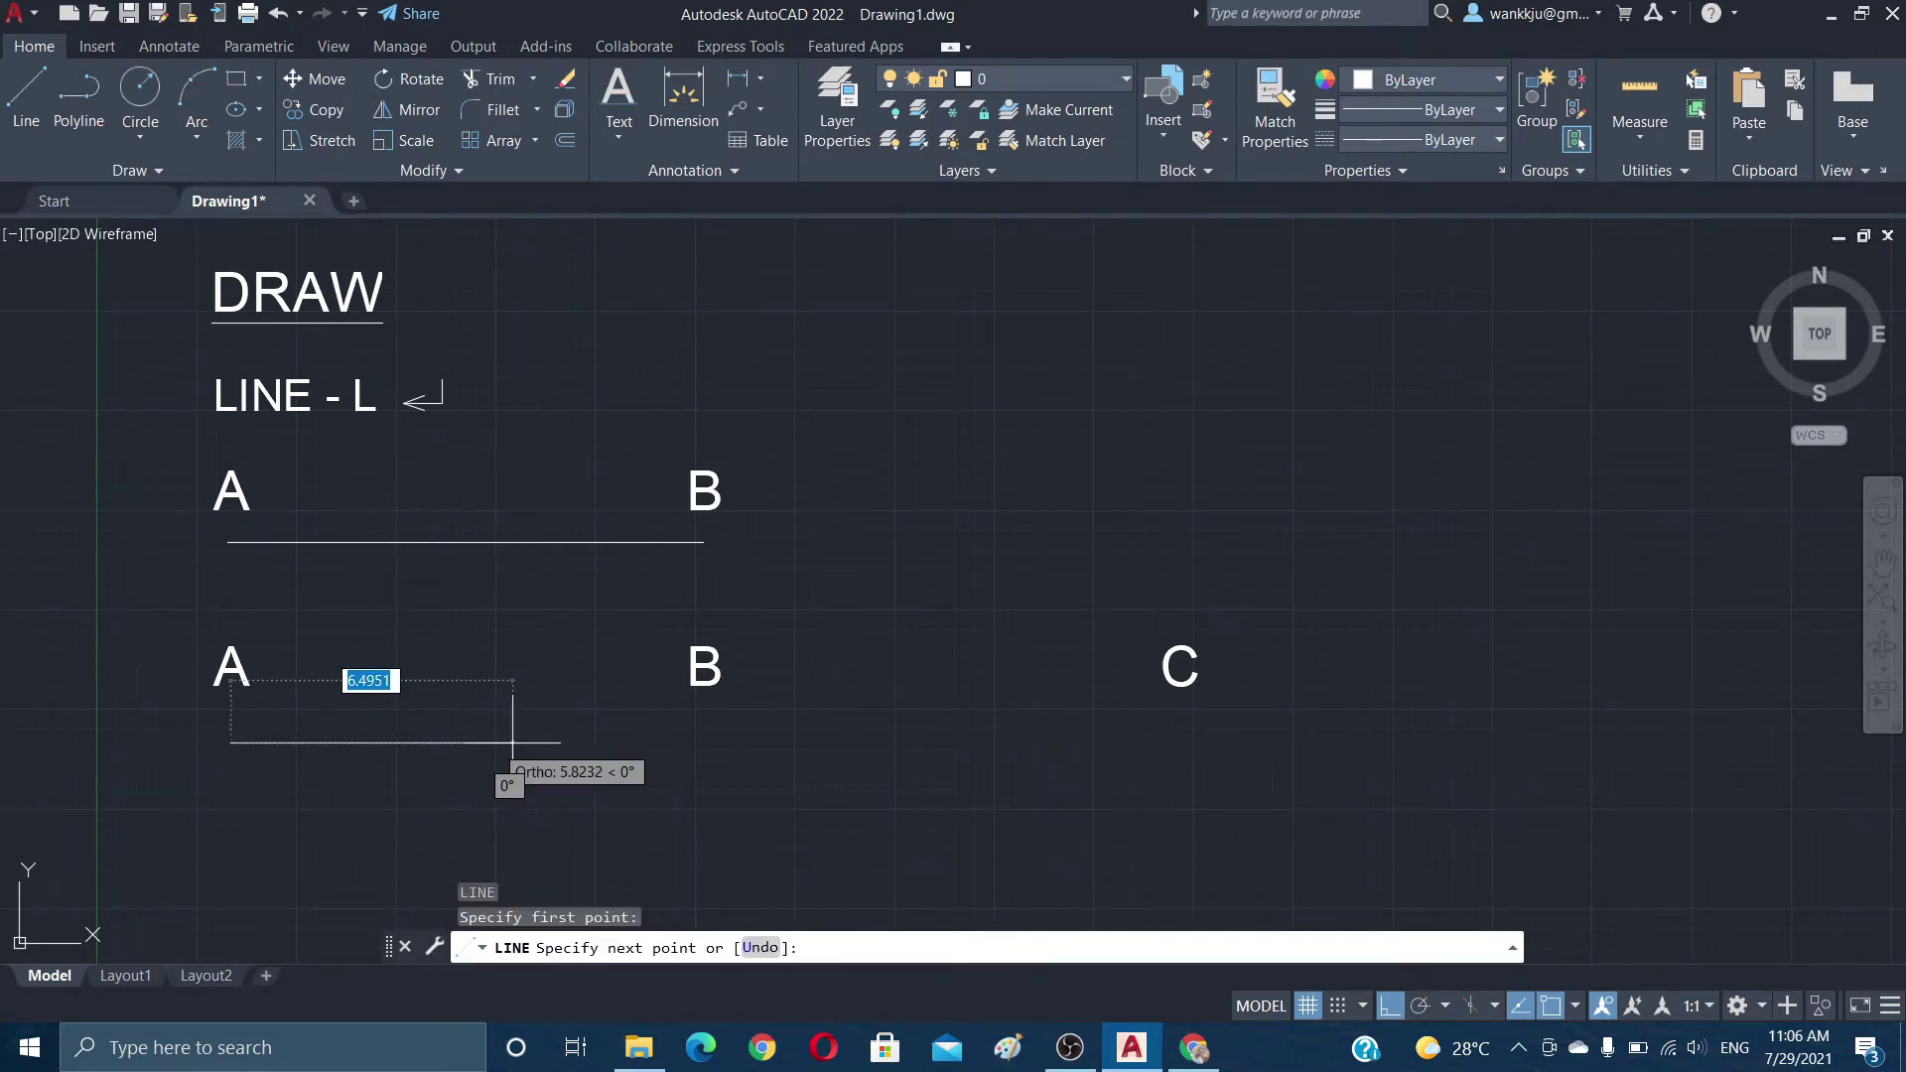
click(705, 743)
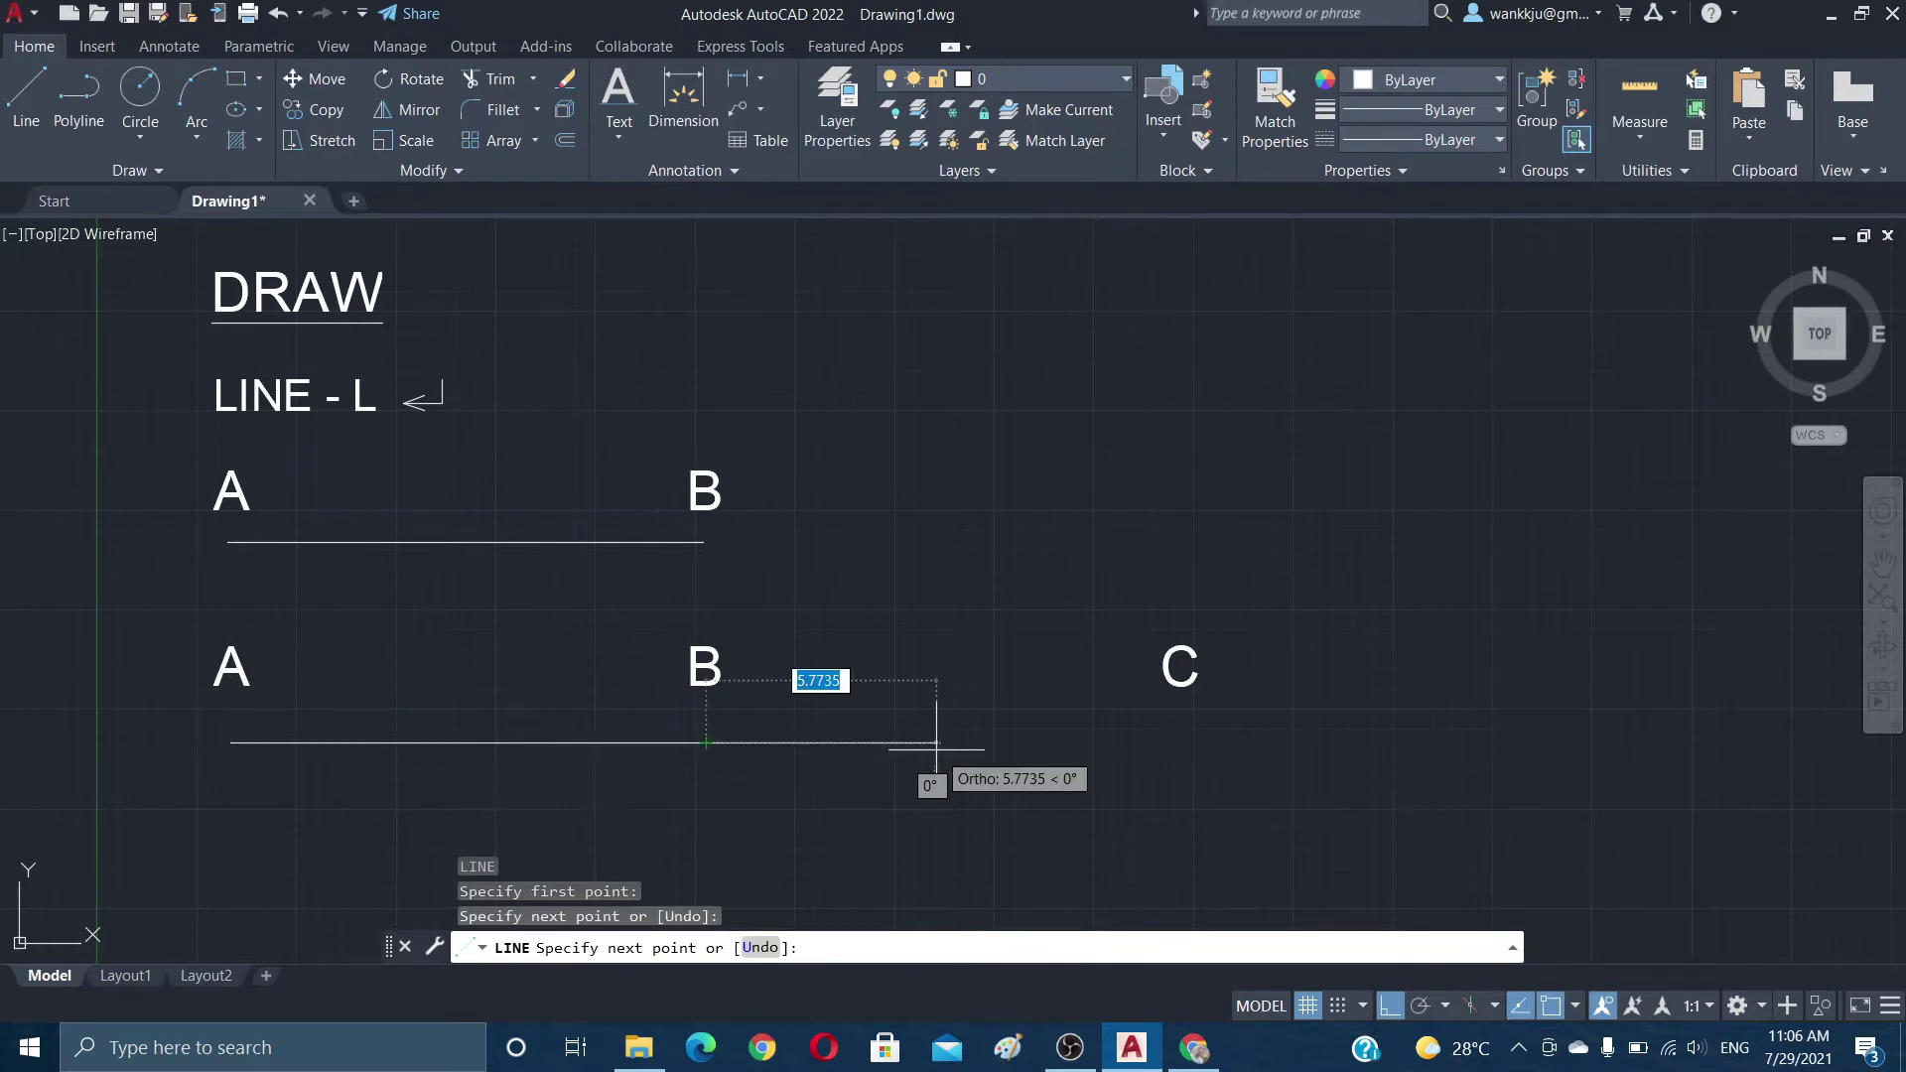
click(1184, 742)
key(Return)
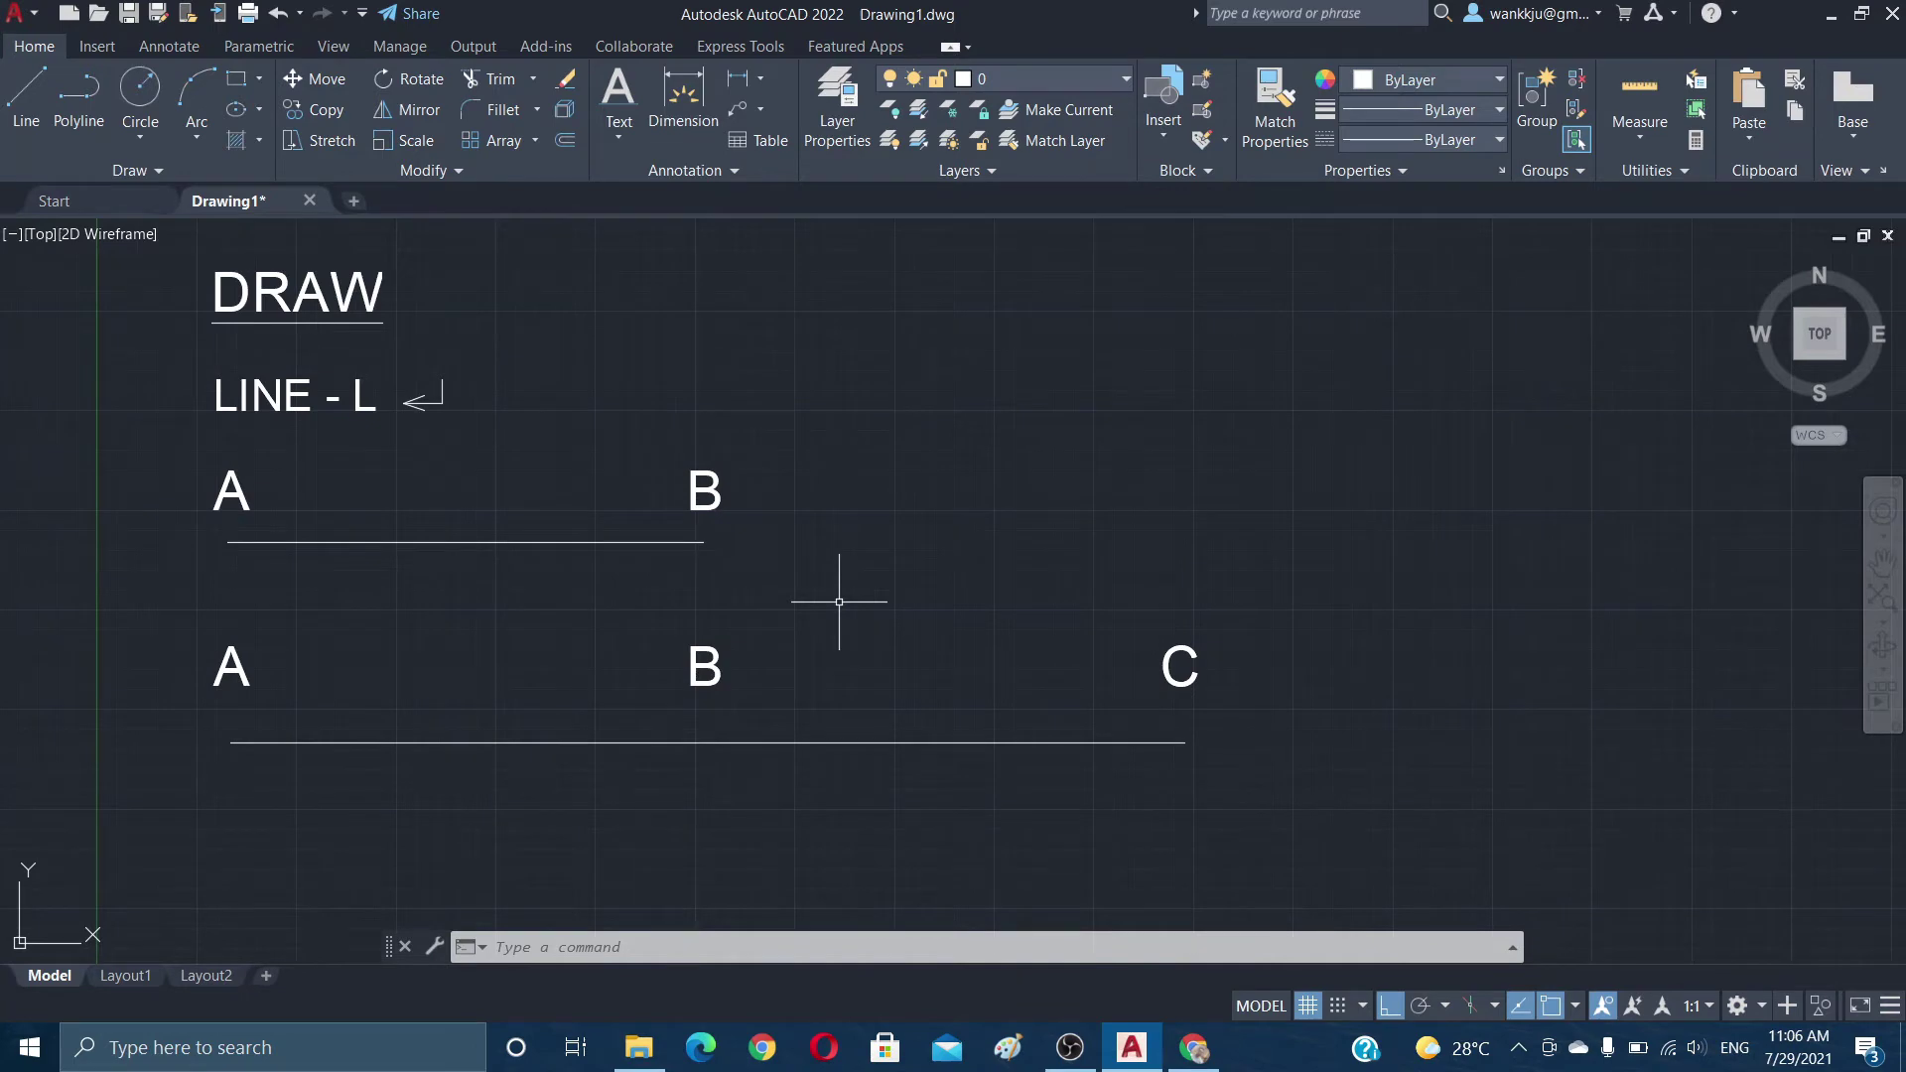
Step: Draw a 30-unit horizontal line extending rightward from a point just right of the upper A–B line
text(l)
key(Return)
click(829, 533)
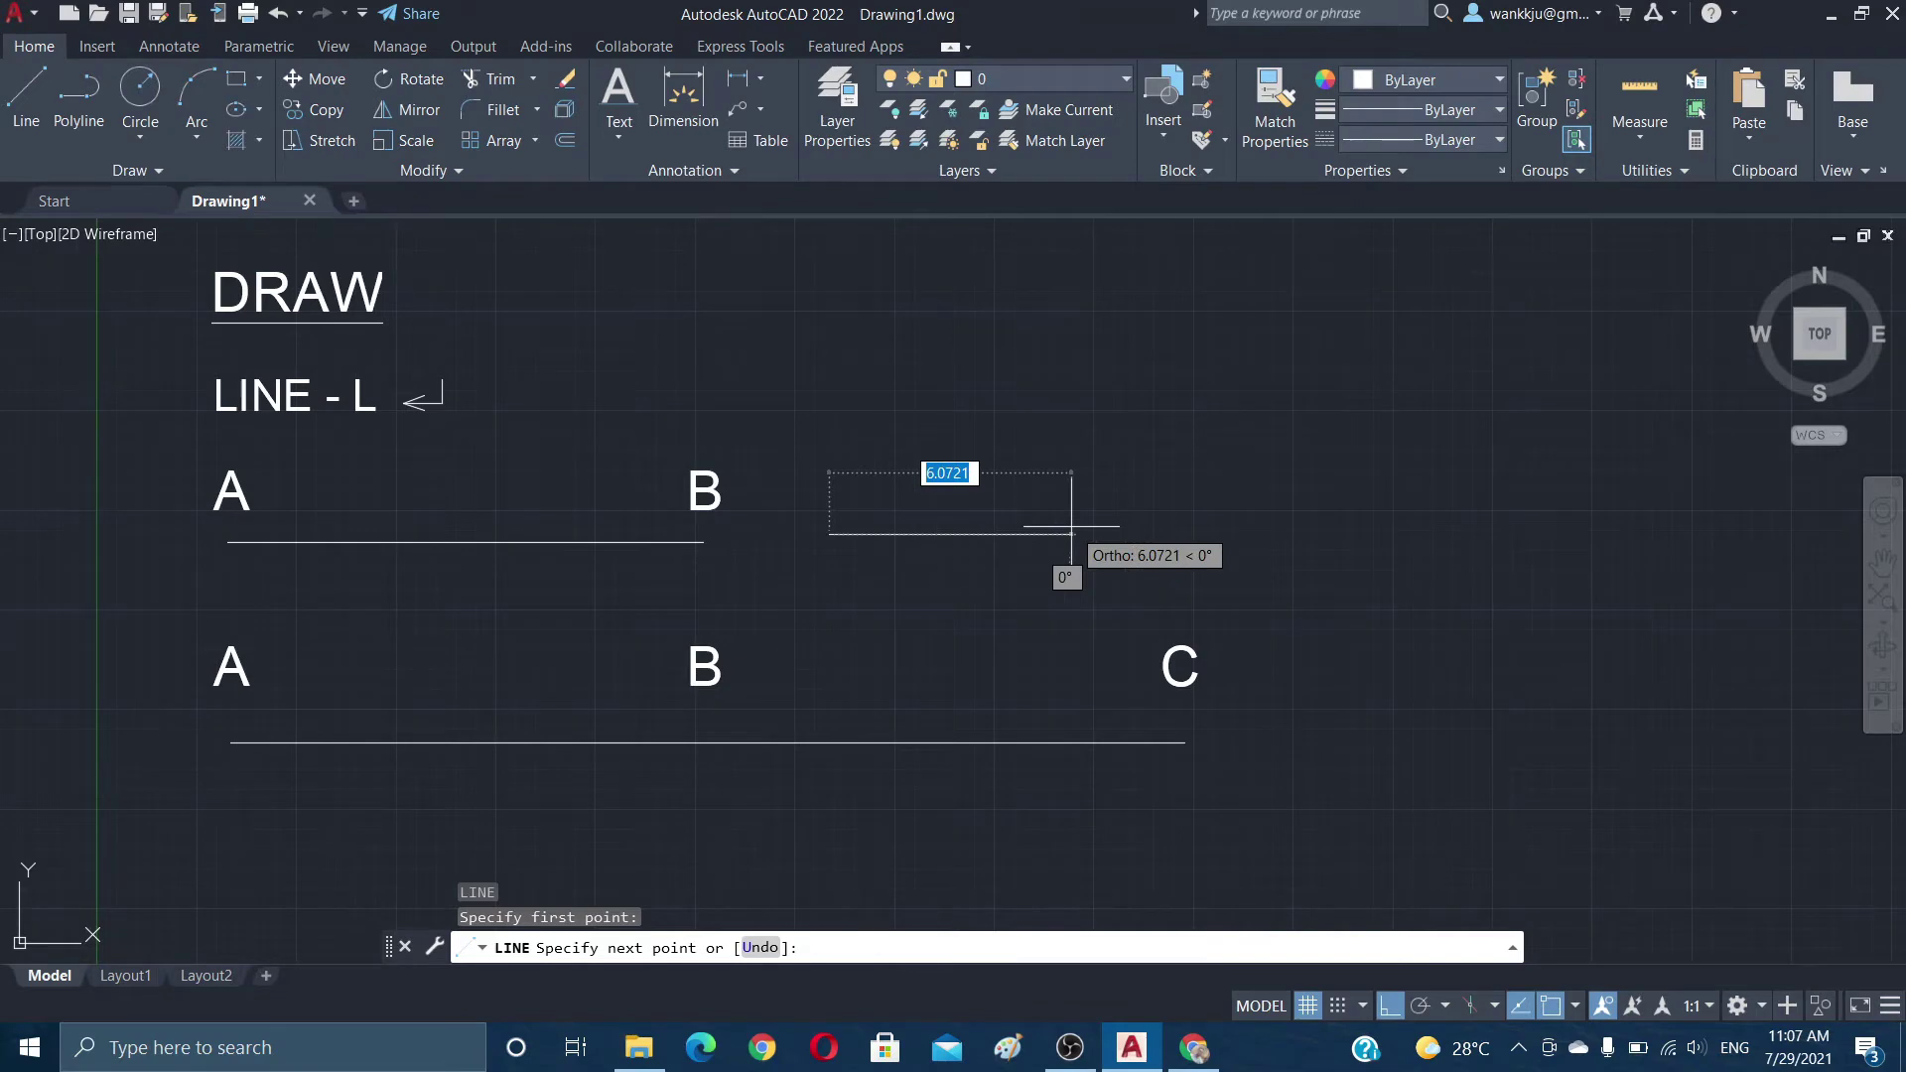
text(3)
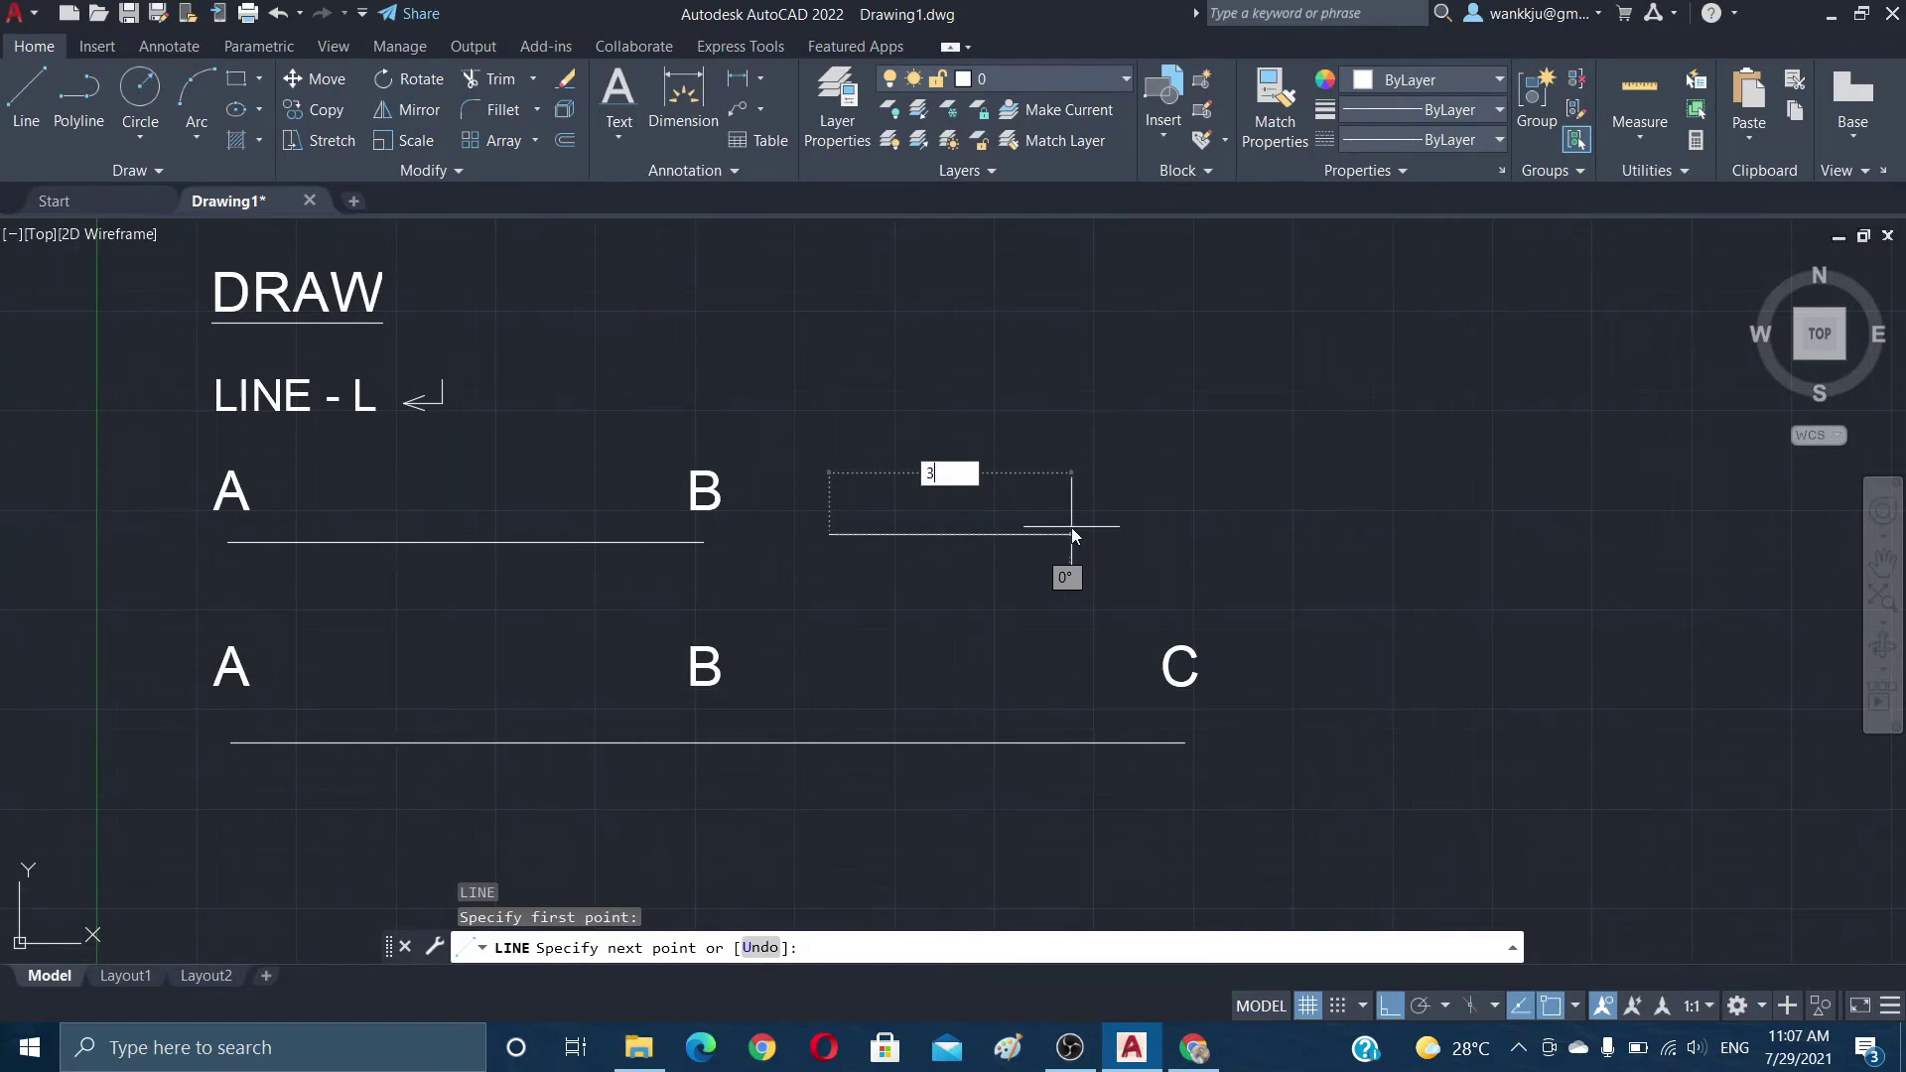
text(0)
key(Return)
key(Return)
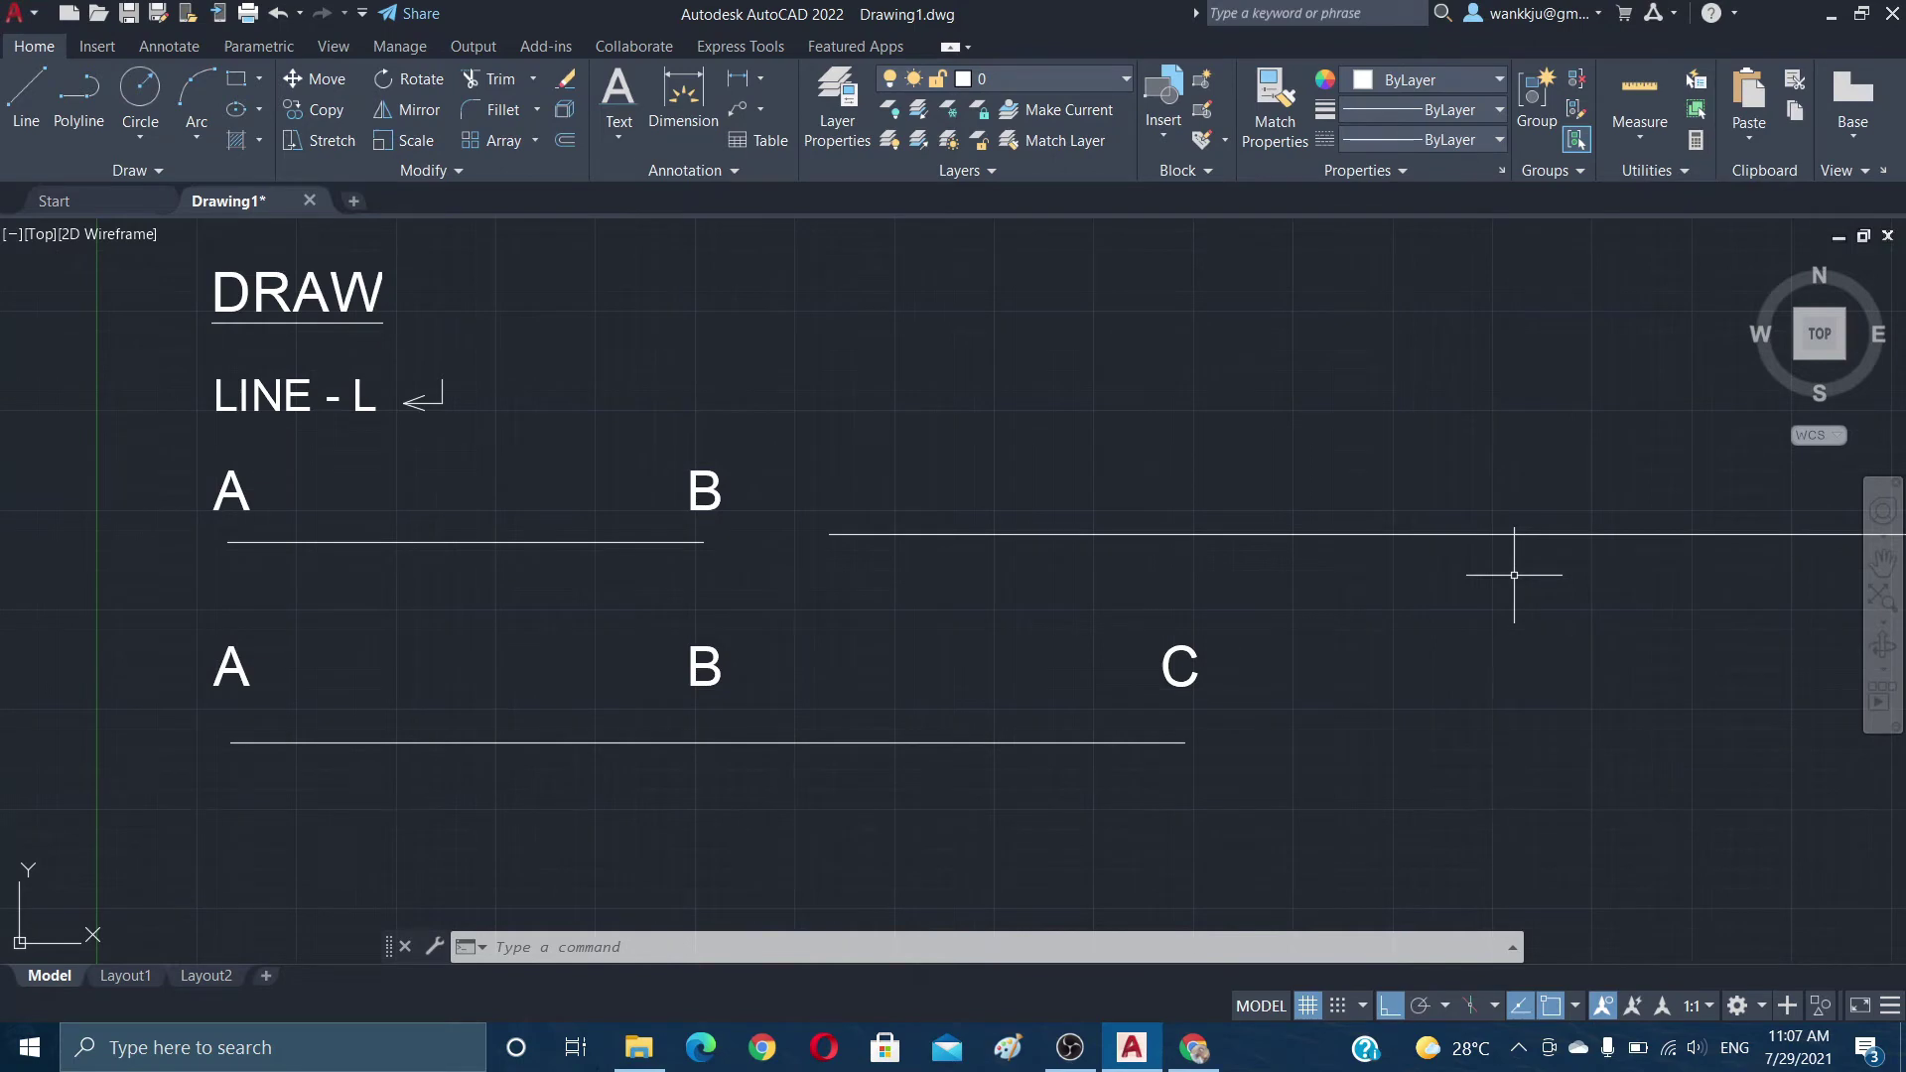
Step: Zoom out with the real-time Zoom command to view the 30-unit line in full along with the lettered lines
text(Z)
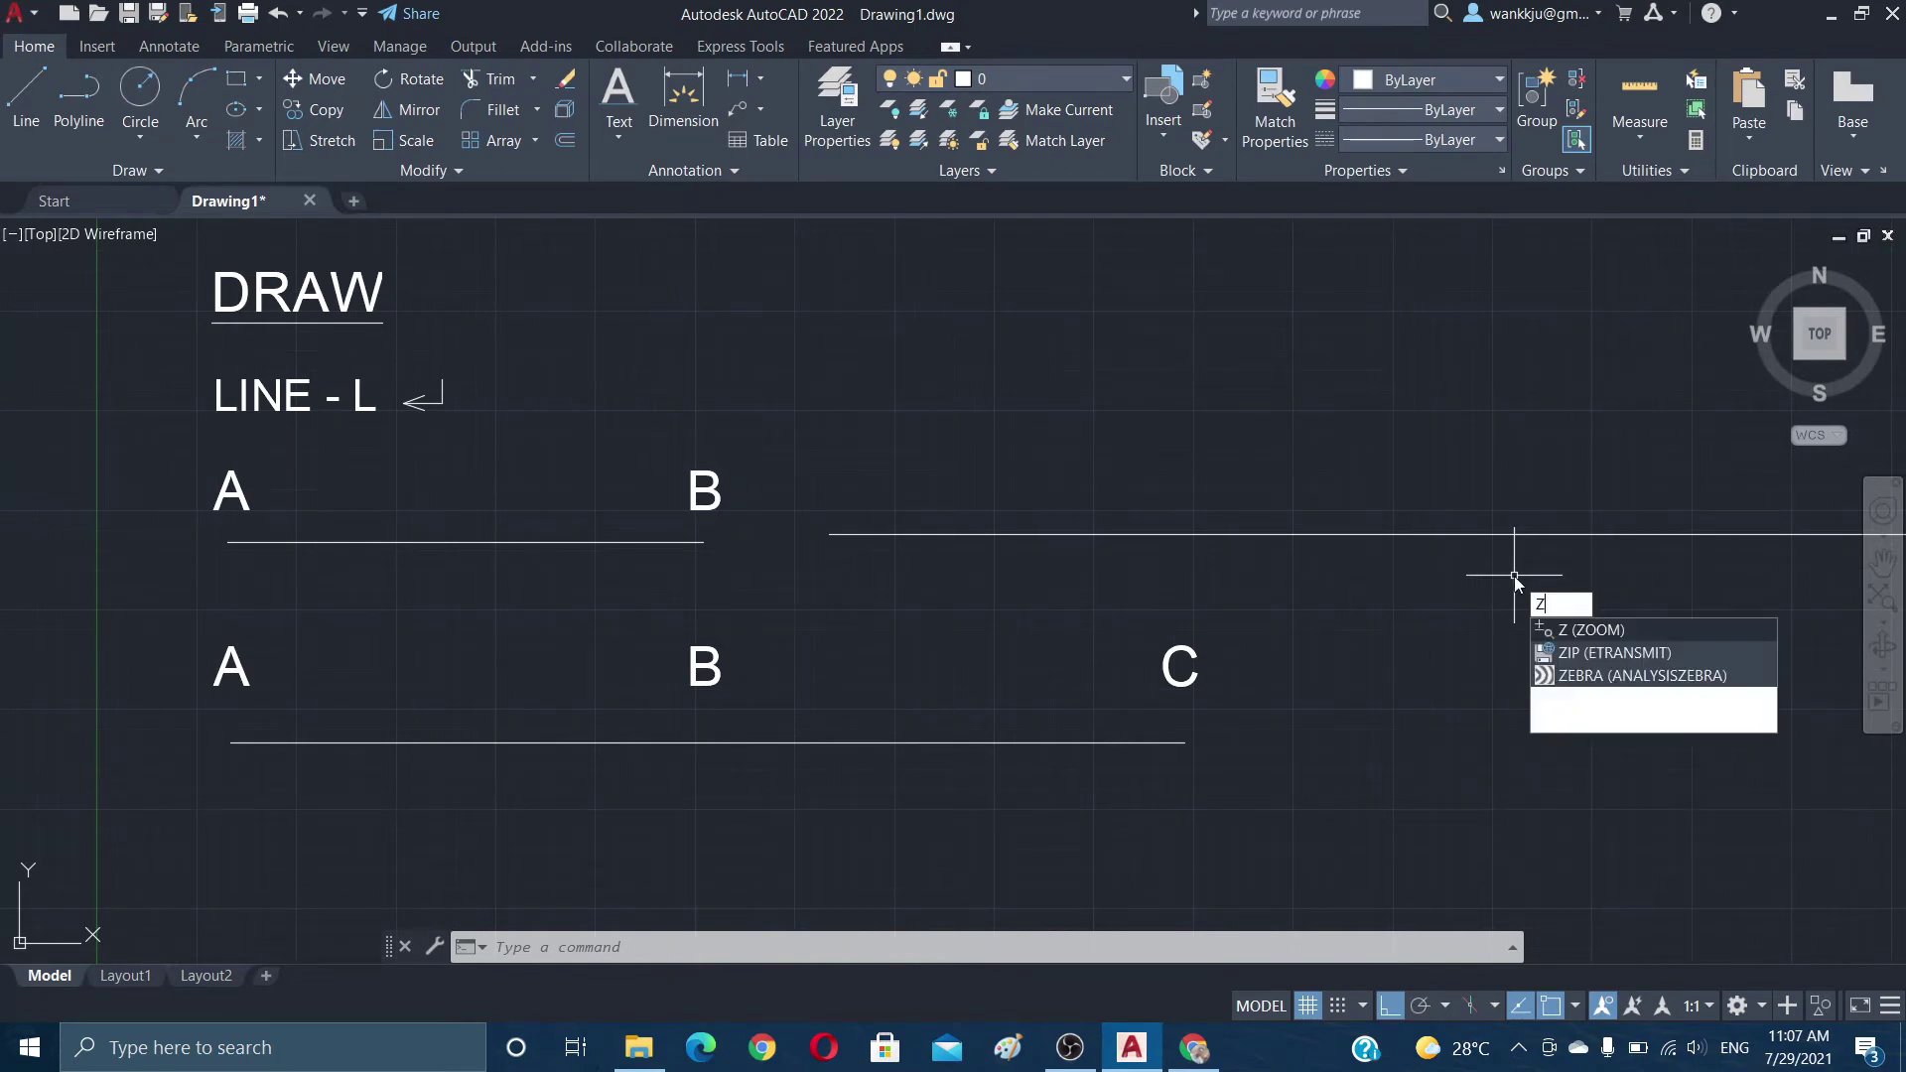
key(Return)
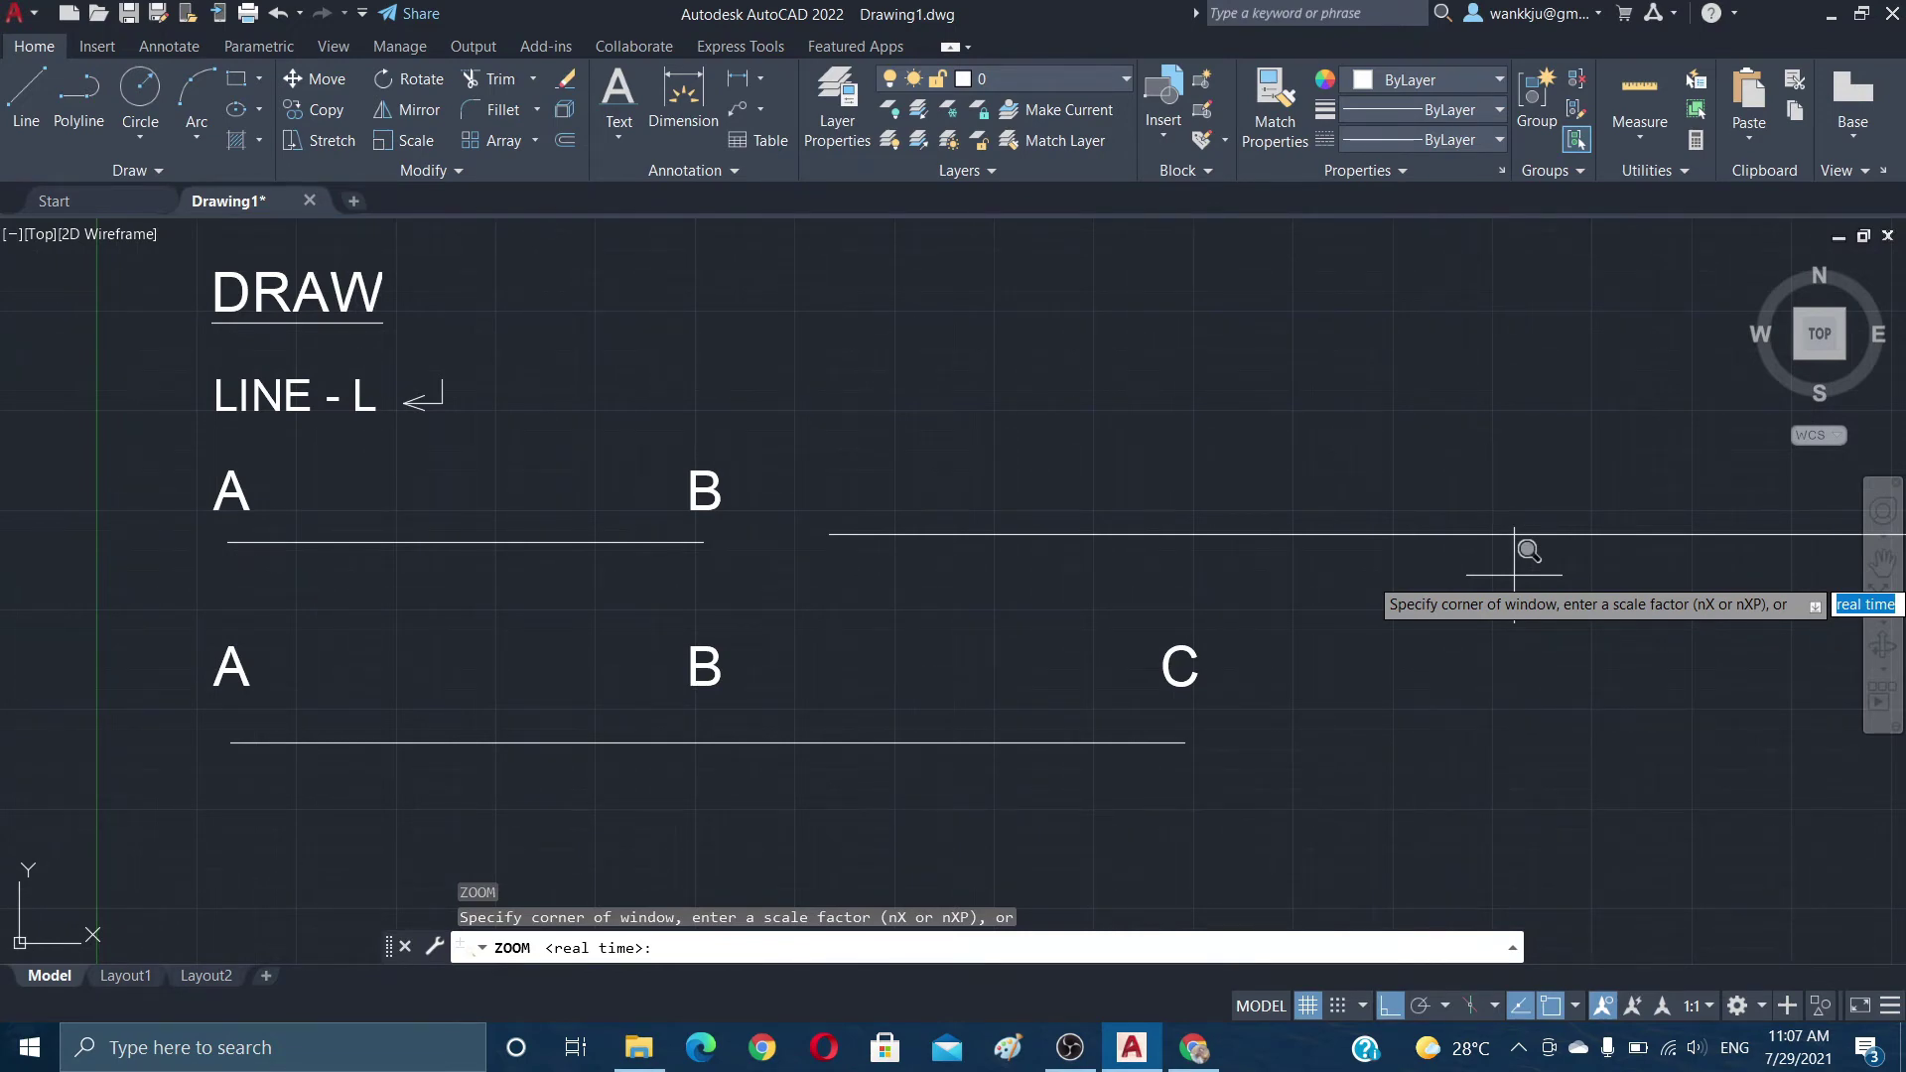
click(1513, 551)
click(30, 784)
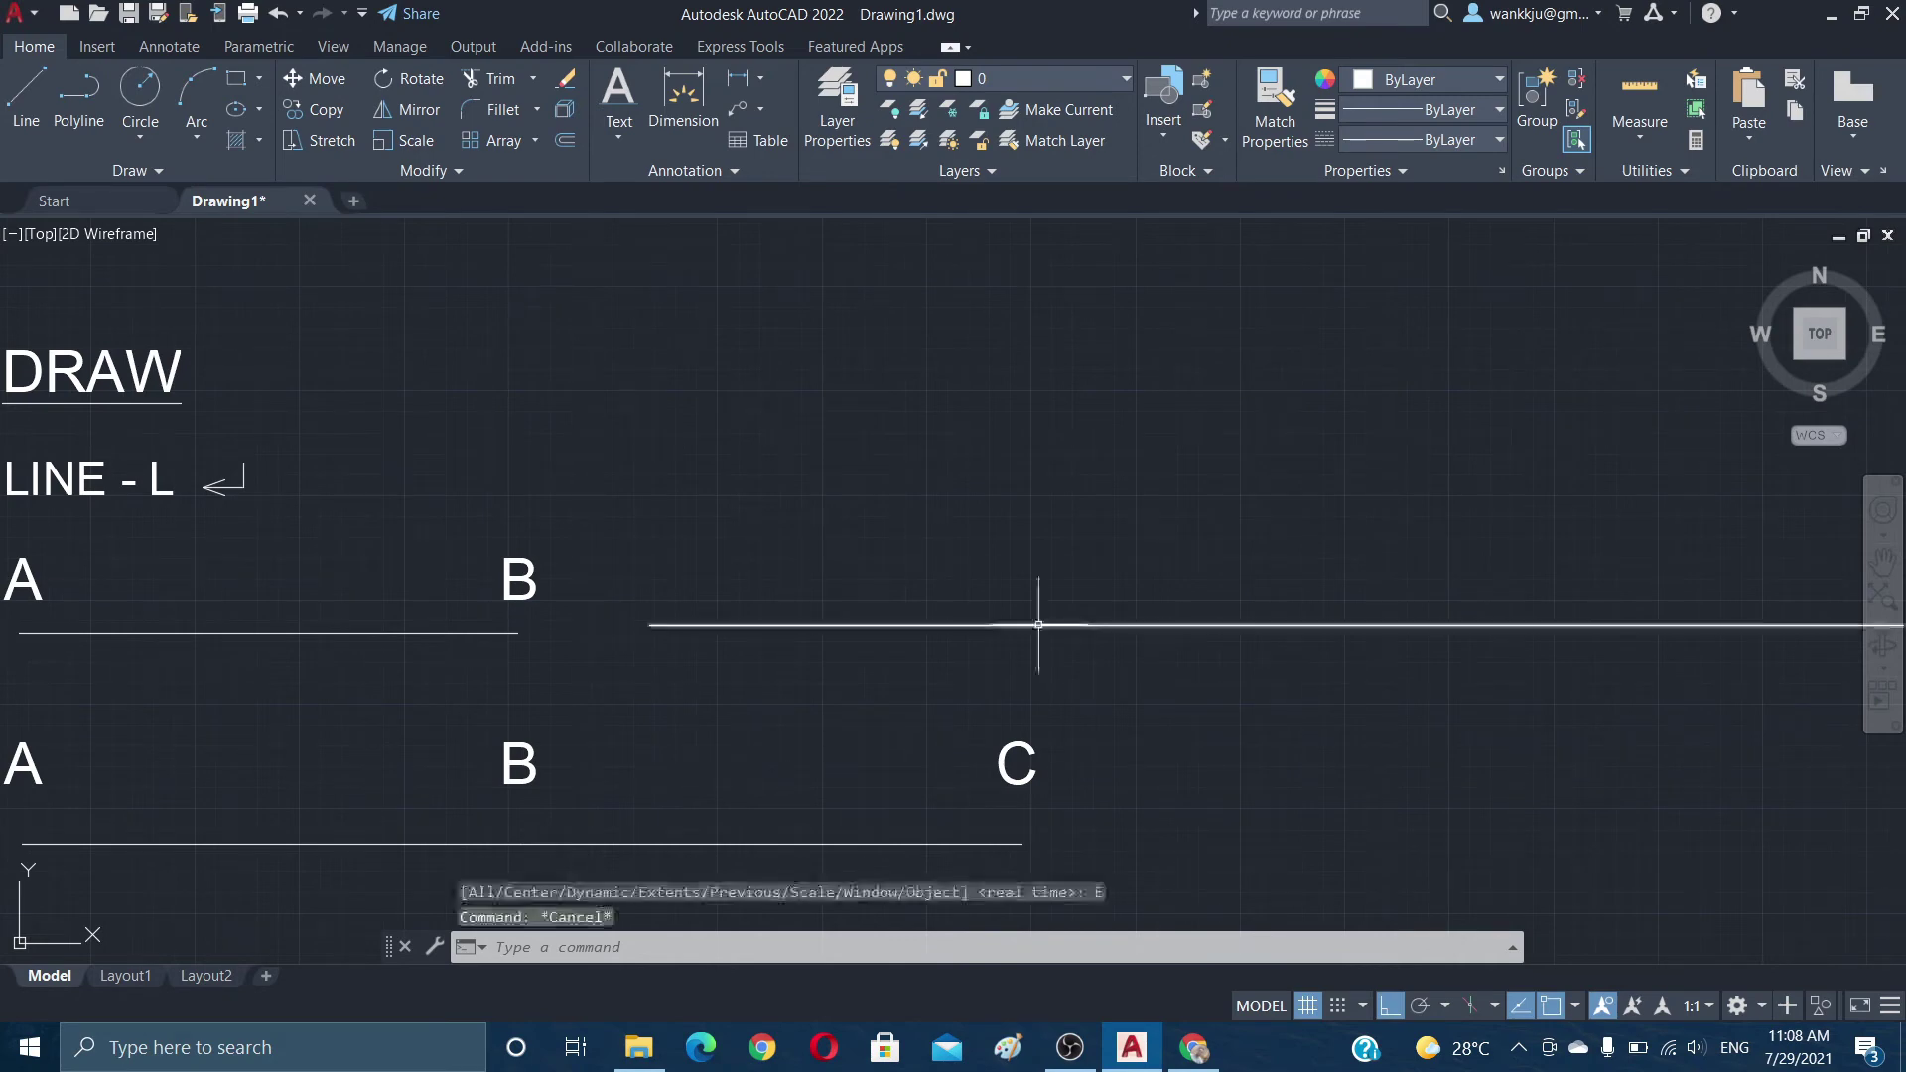
scroll(1039, 626, down, 1)
text(z)
key(Return)
key(Return)
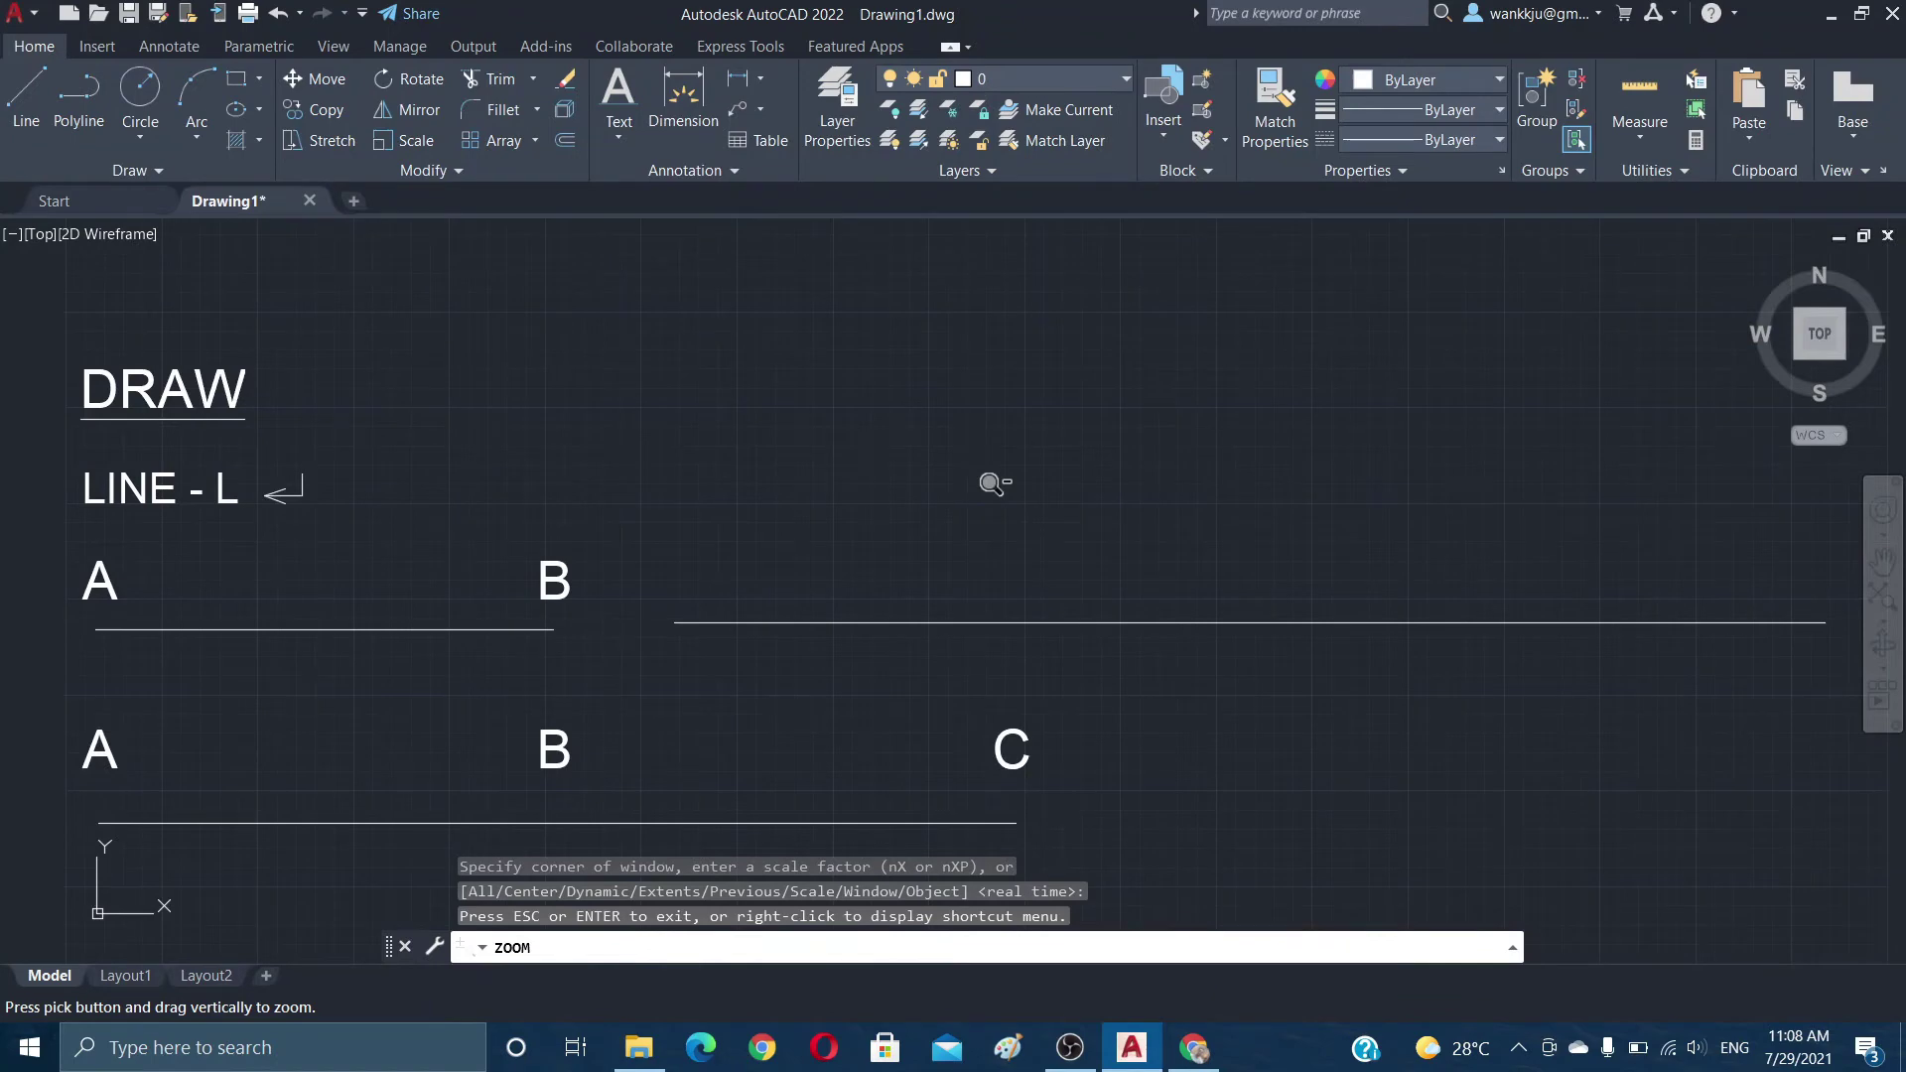
drag(993, 483, 1123, 617)
key(Escape)
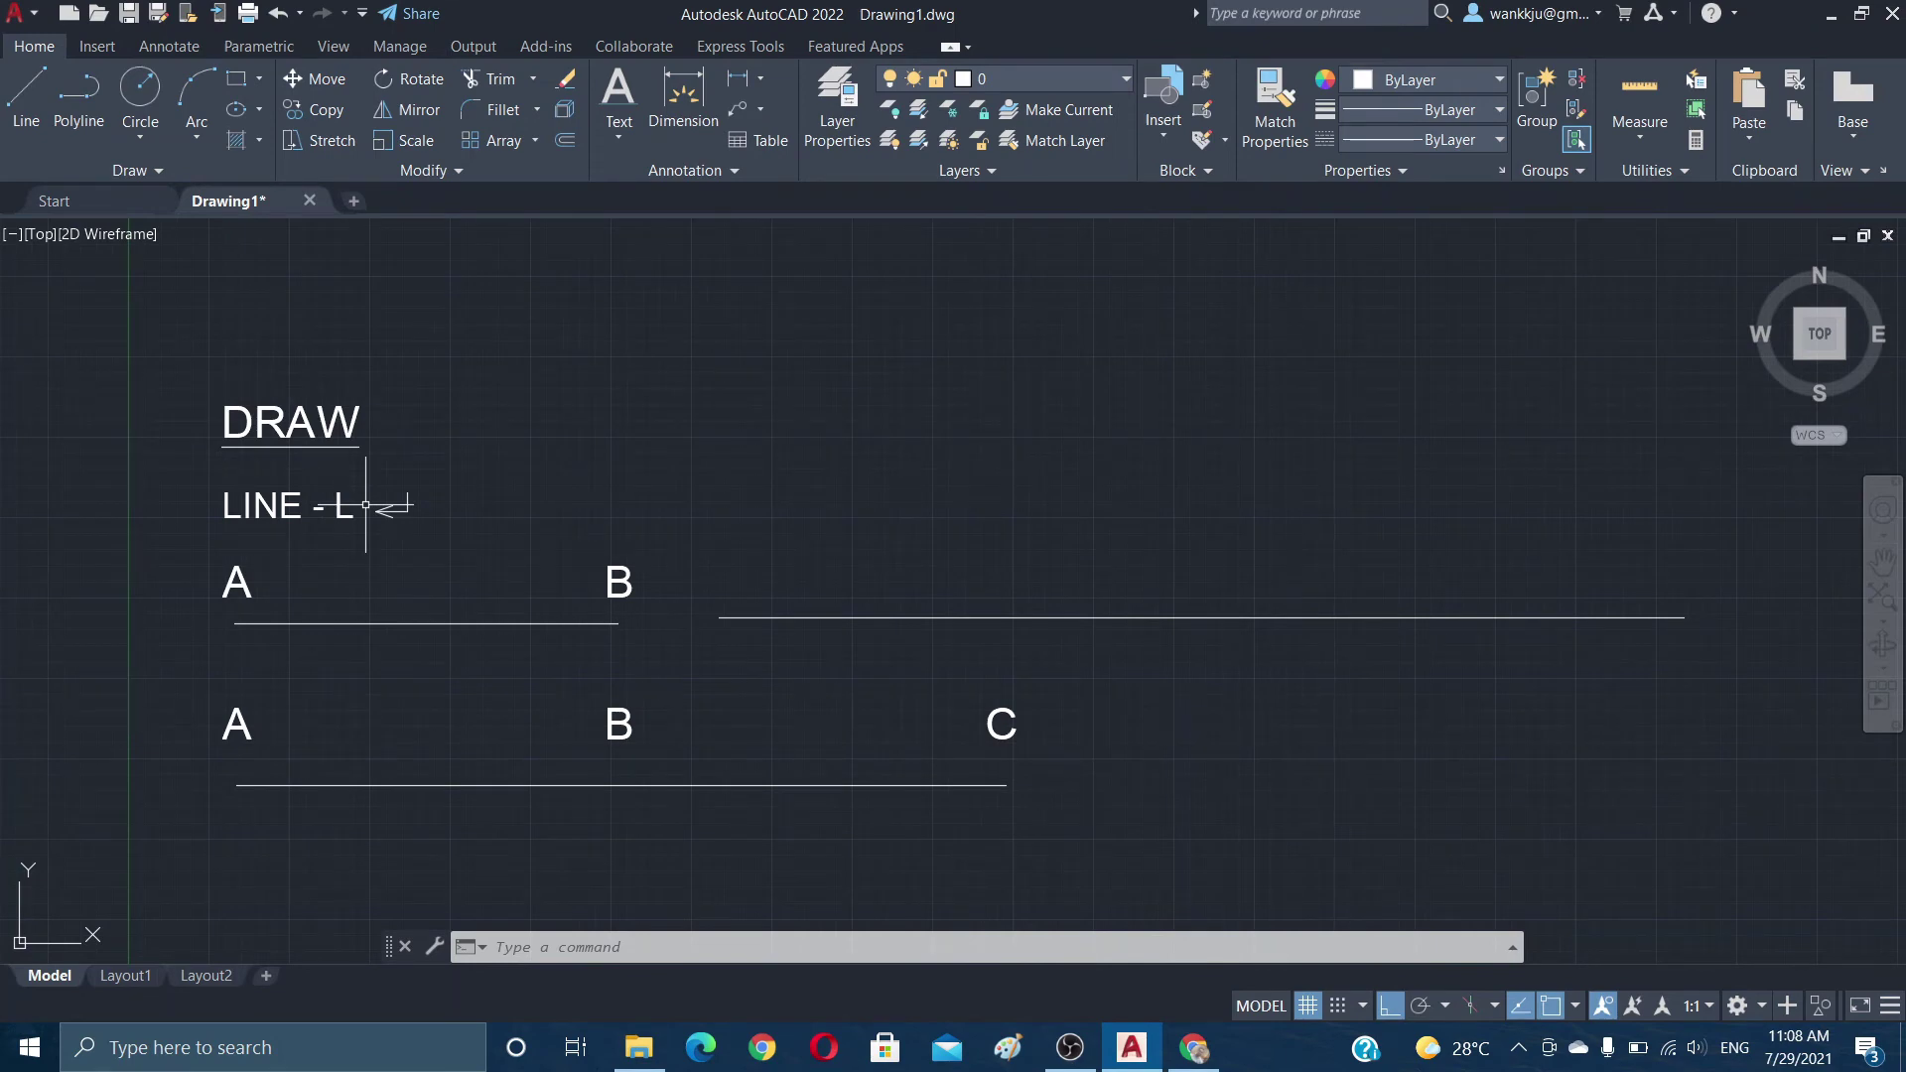
Step: Draw a connected line above the 30-unit line: a horizontal segment, then, with Ortho off, a diagonal segment sloping down to the right
text(l)
key(Return)
click(729, 319)
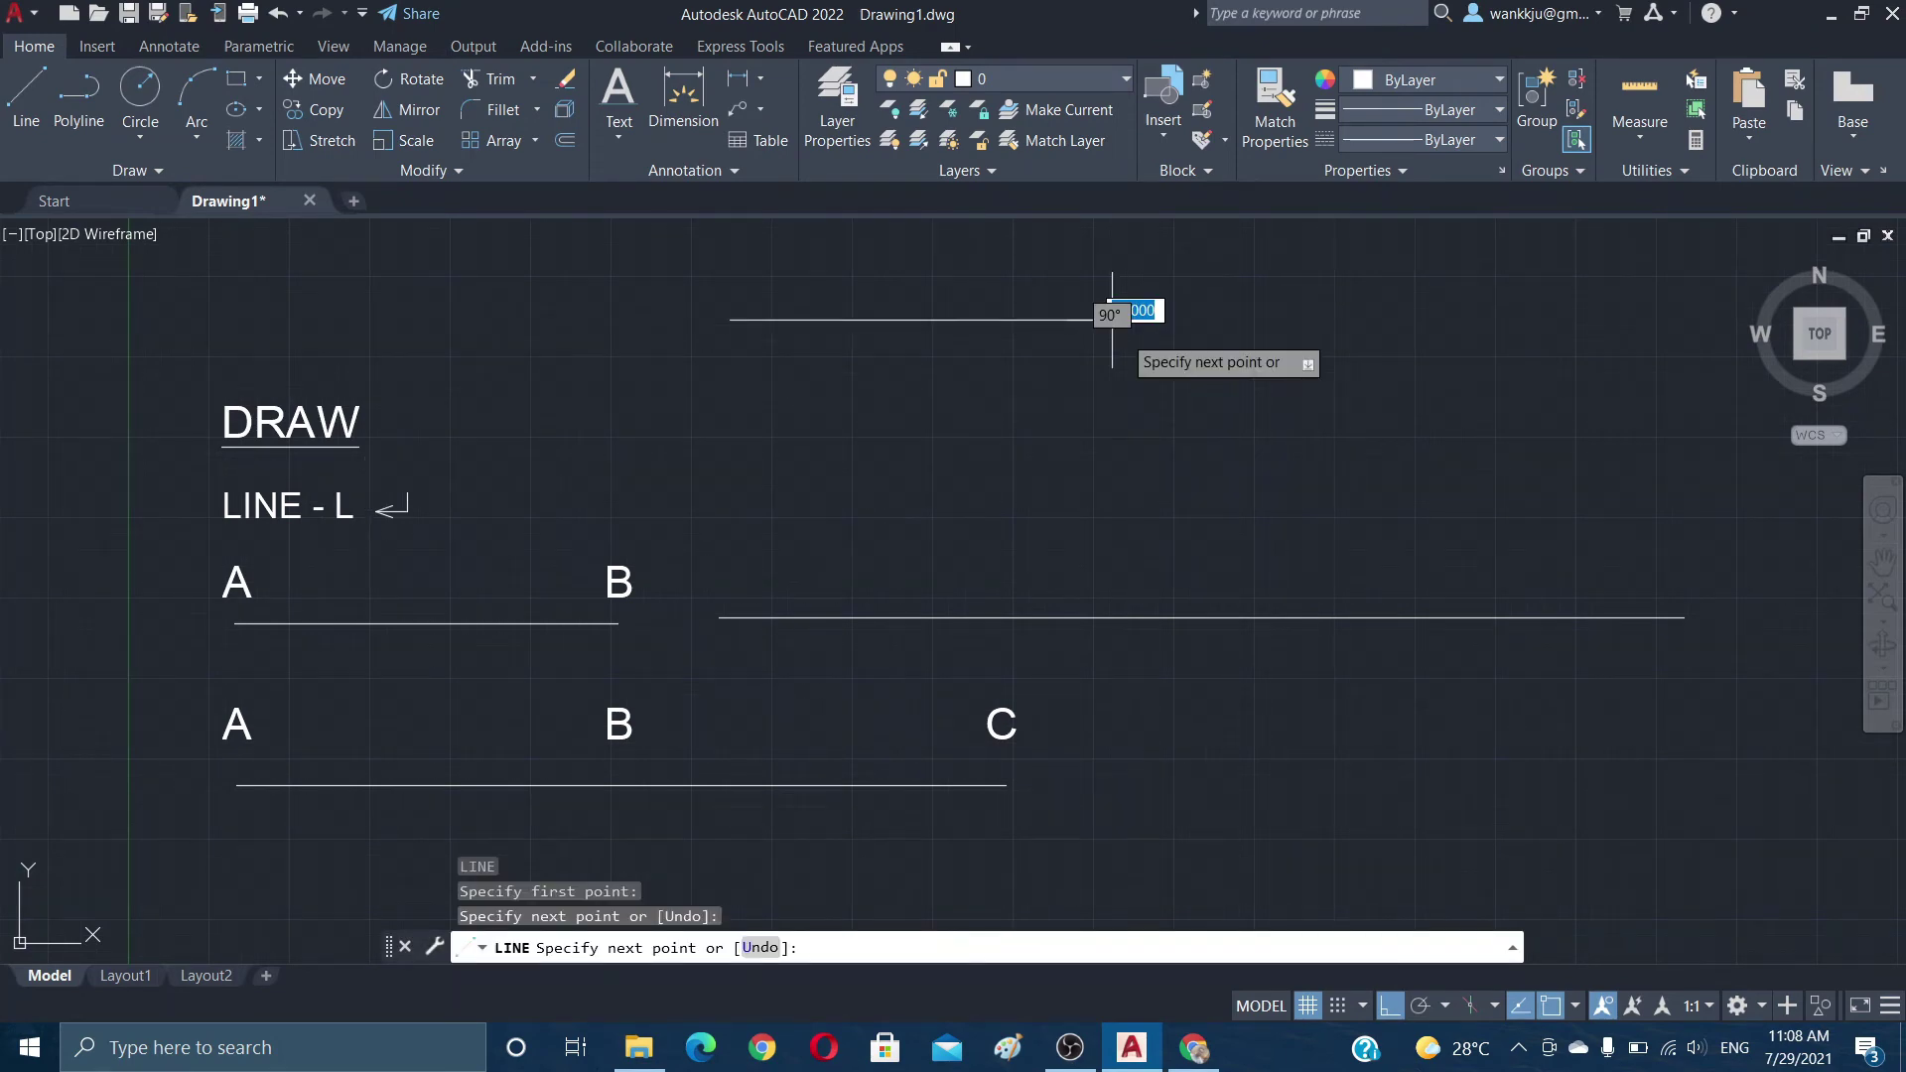
click(1111, 318)
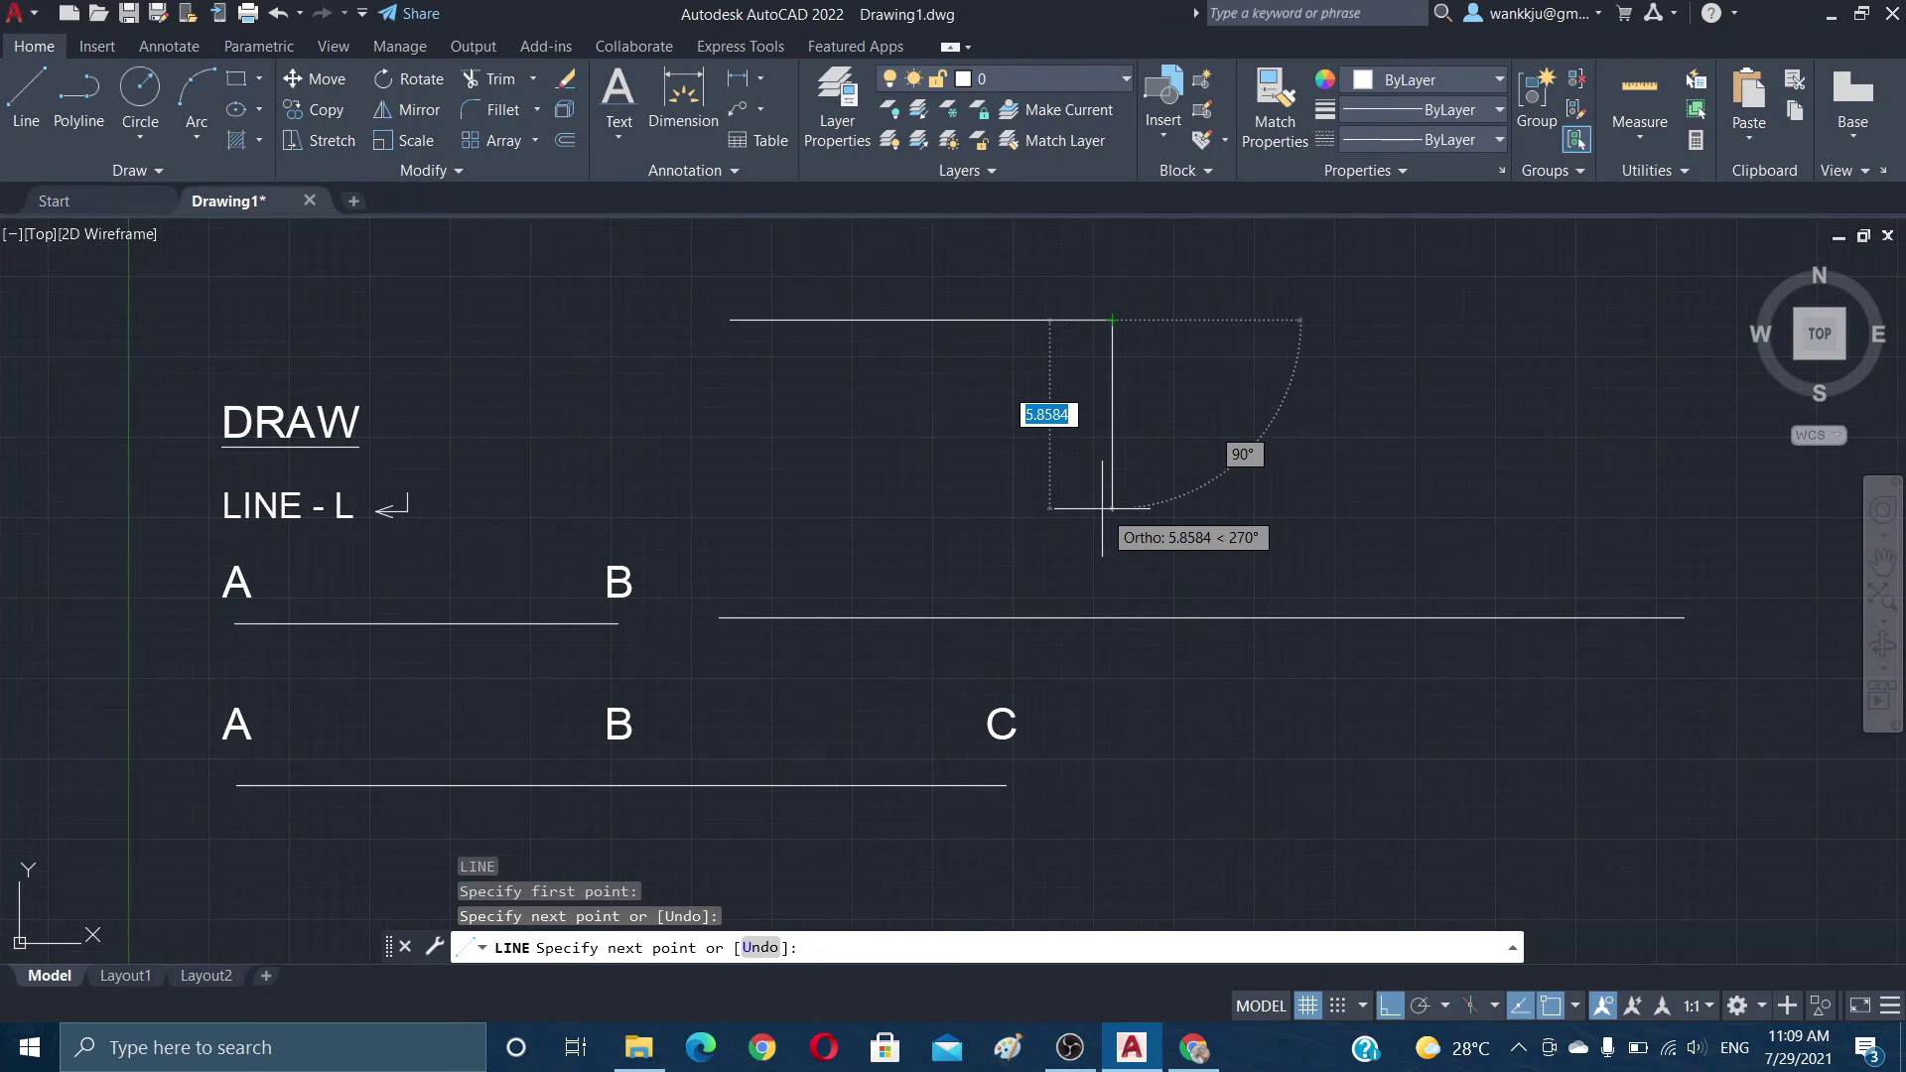
key(F8)
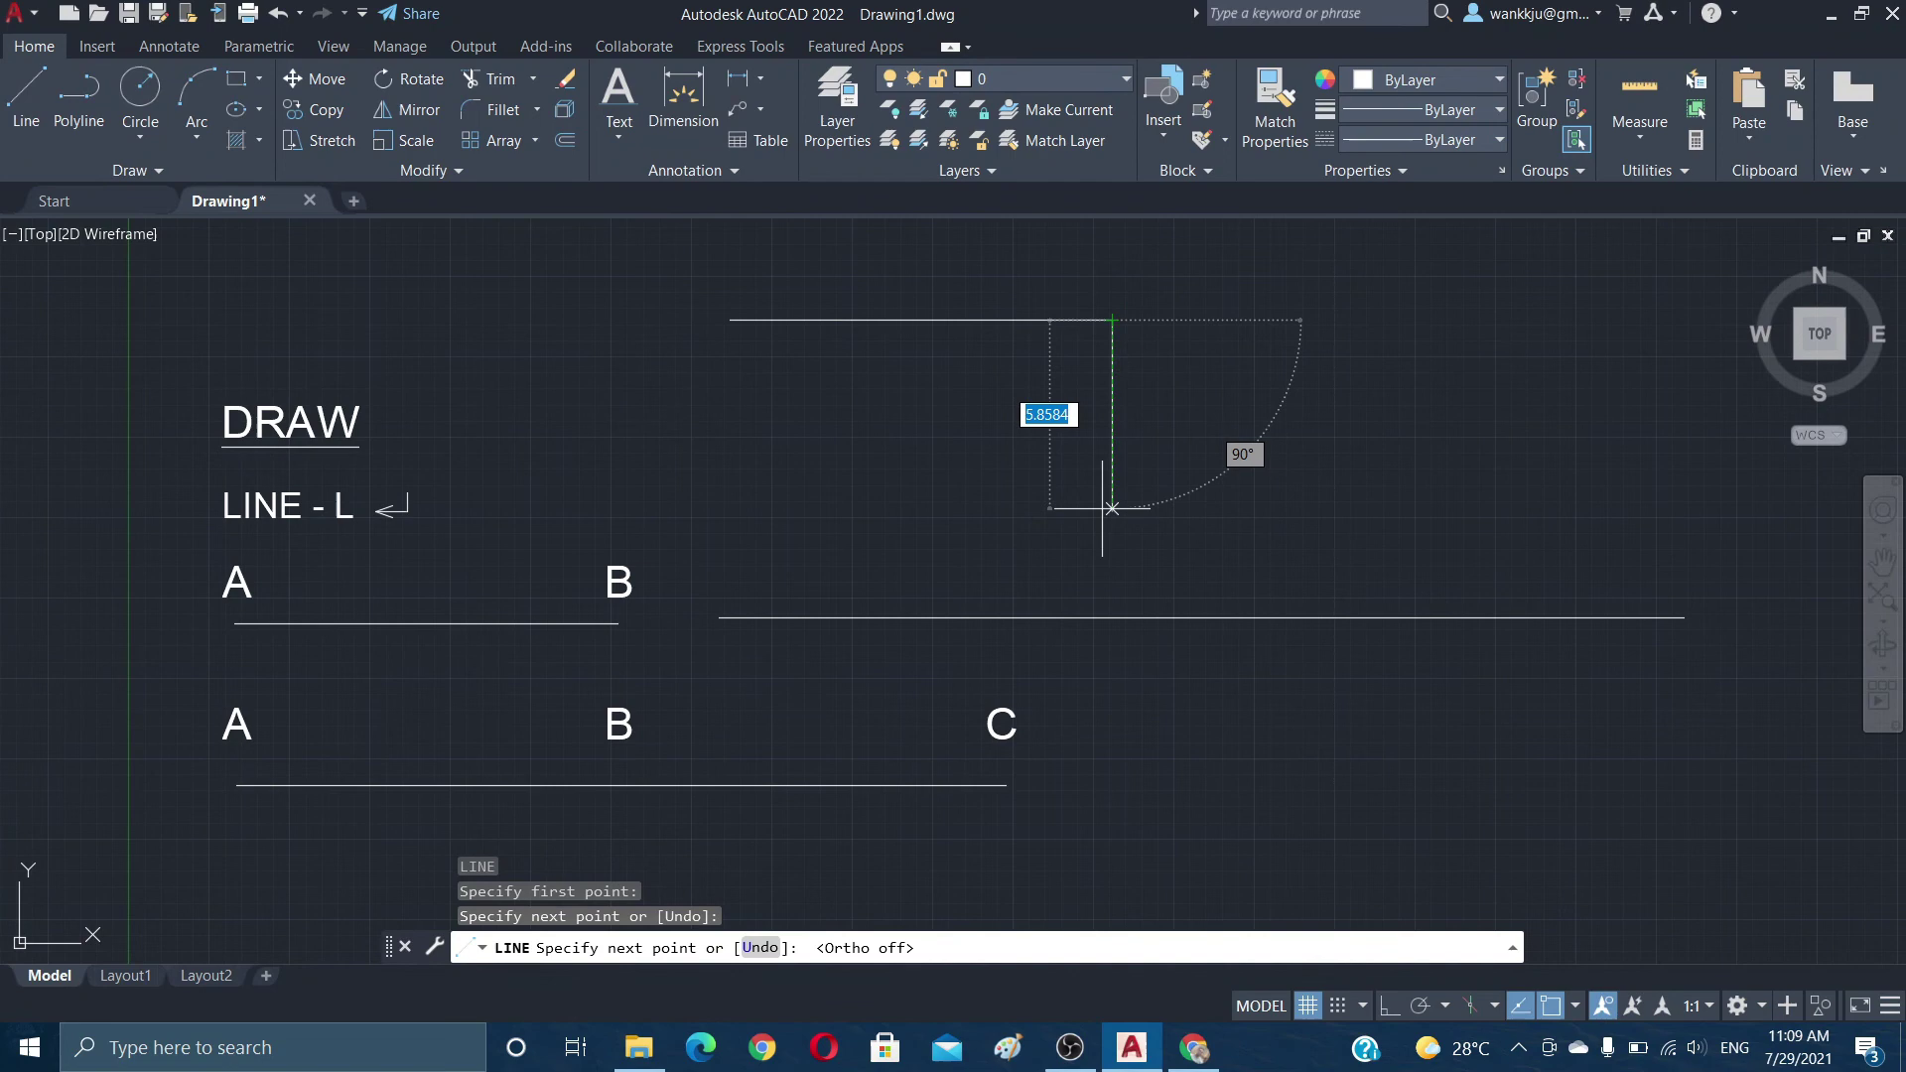
click(1318, 516)
key(Return)
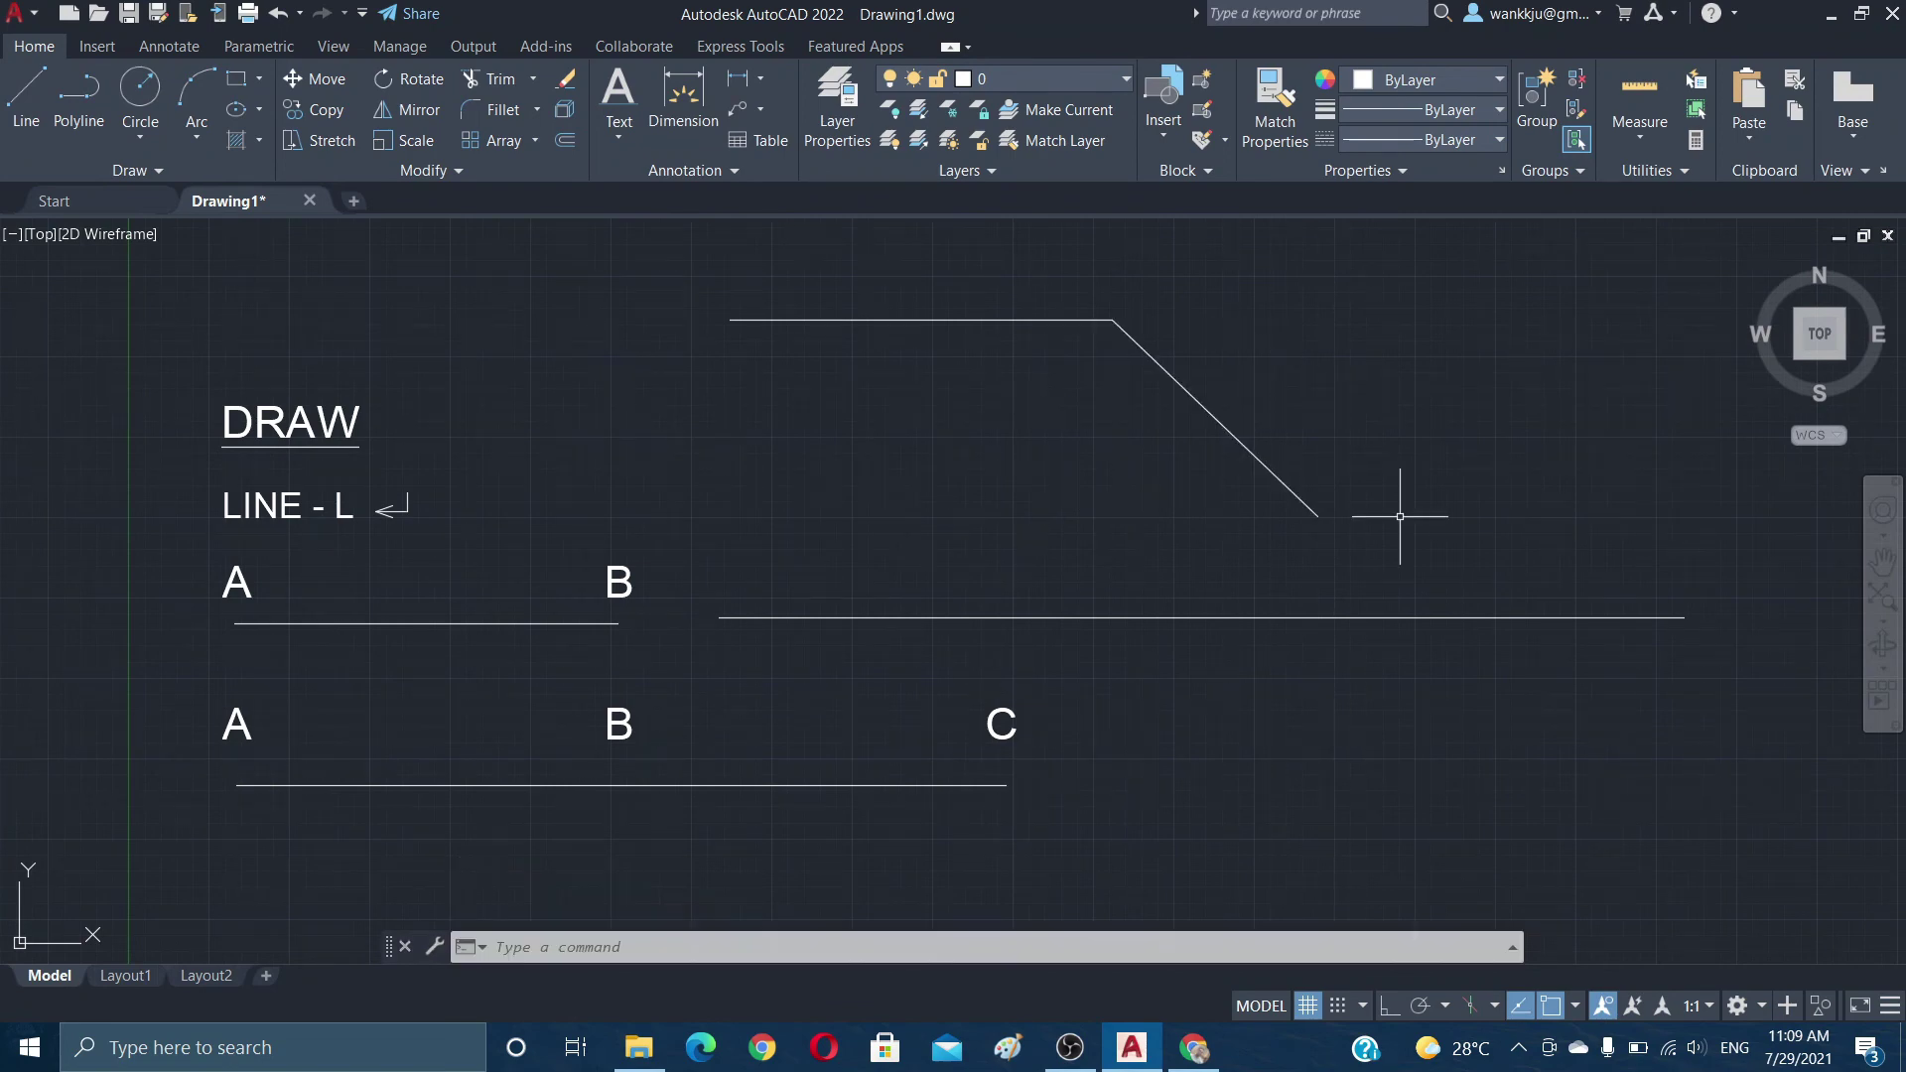